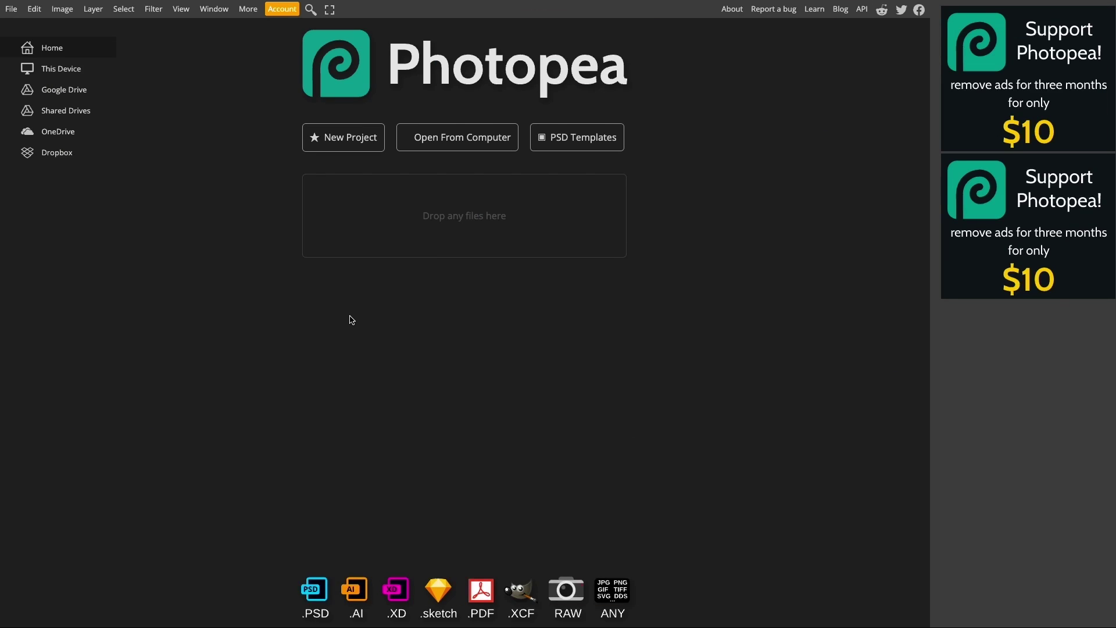
# Open the Beginner_Template_V2 .psd shirt template and lock its Background layer.
pyautogui.click(10, 9)
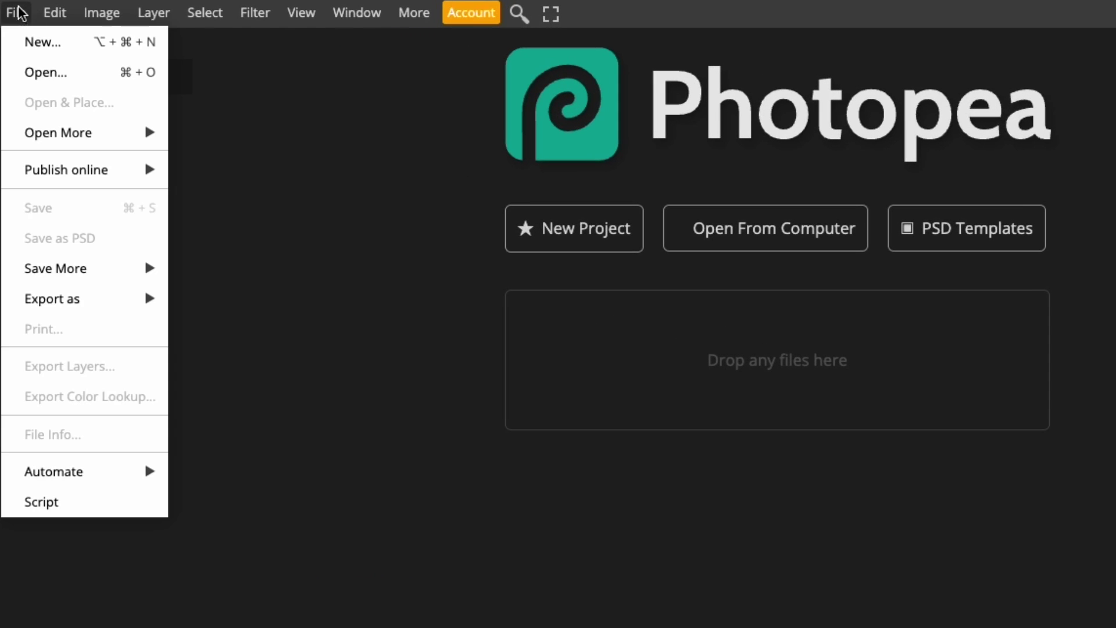
pyautogui.click(23, 72)
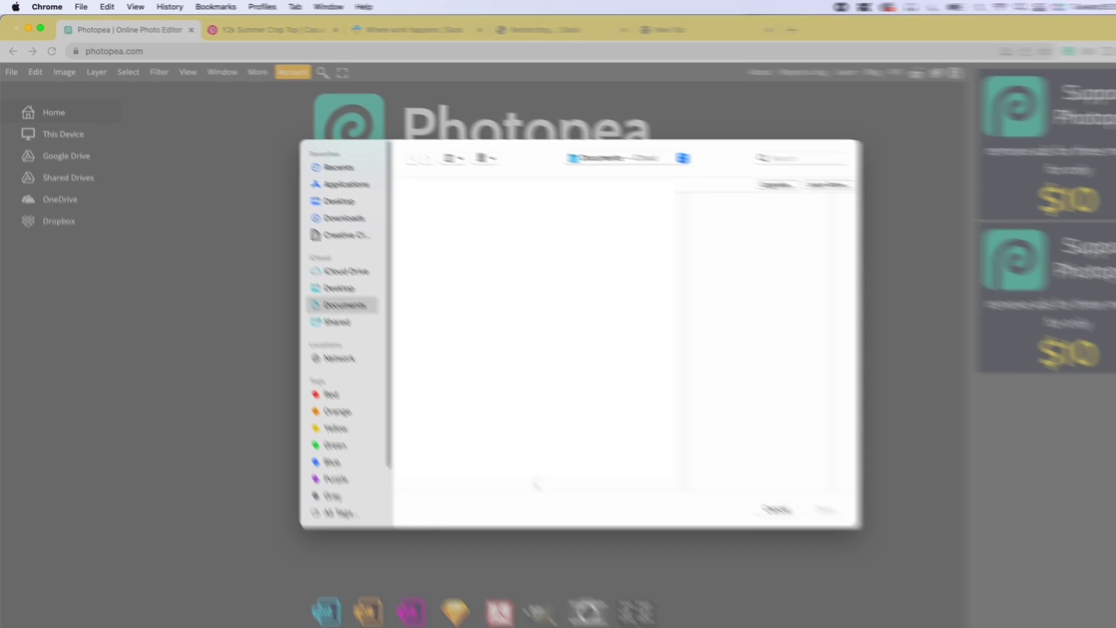
pyautogui.click(646, 245)
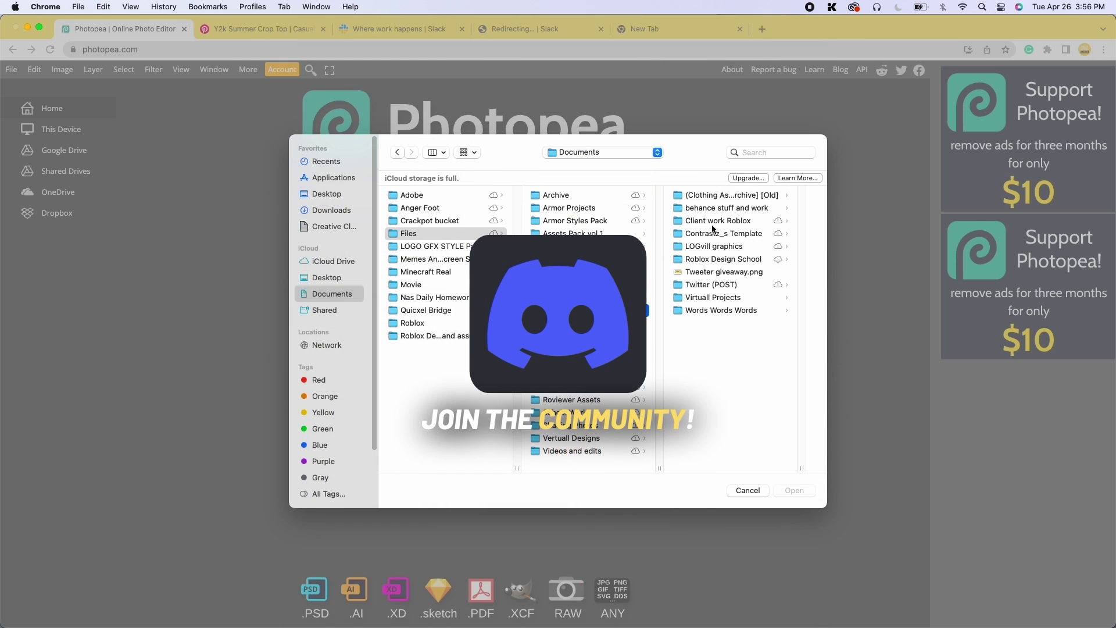
pyautogui.doubleClick(710, 232)
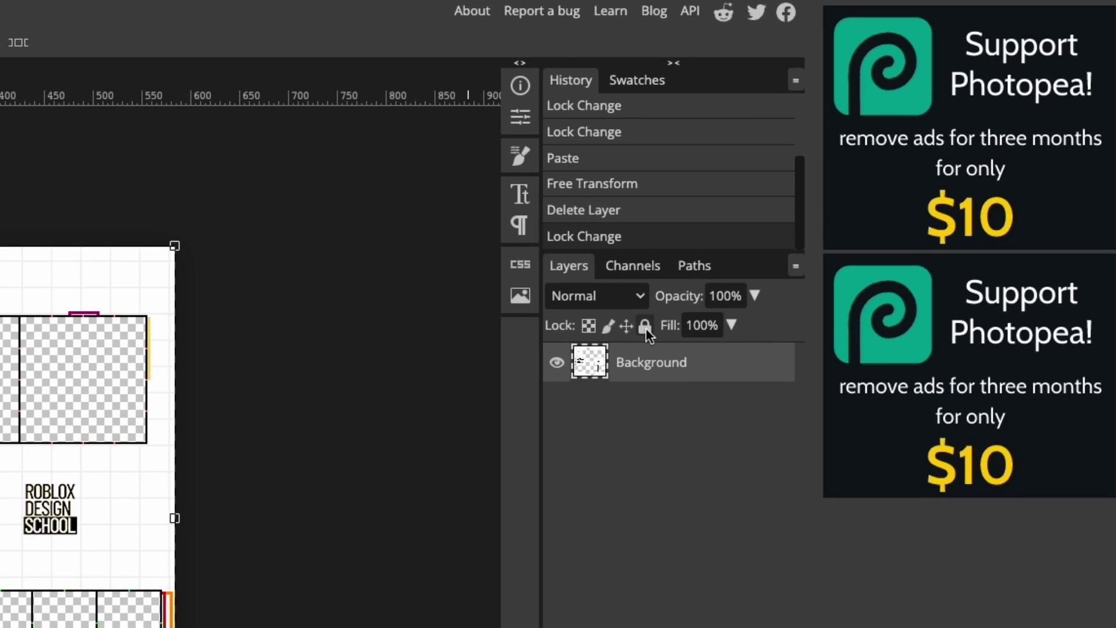
pyautogui.click(701, 306)
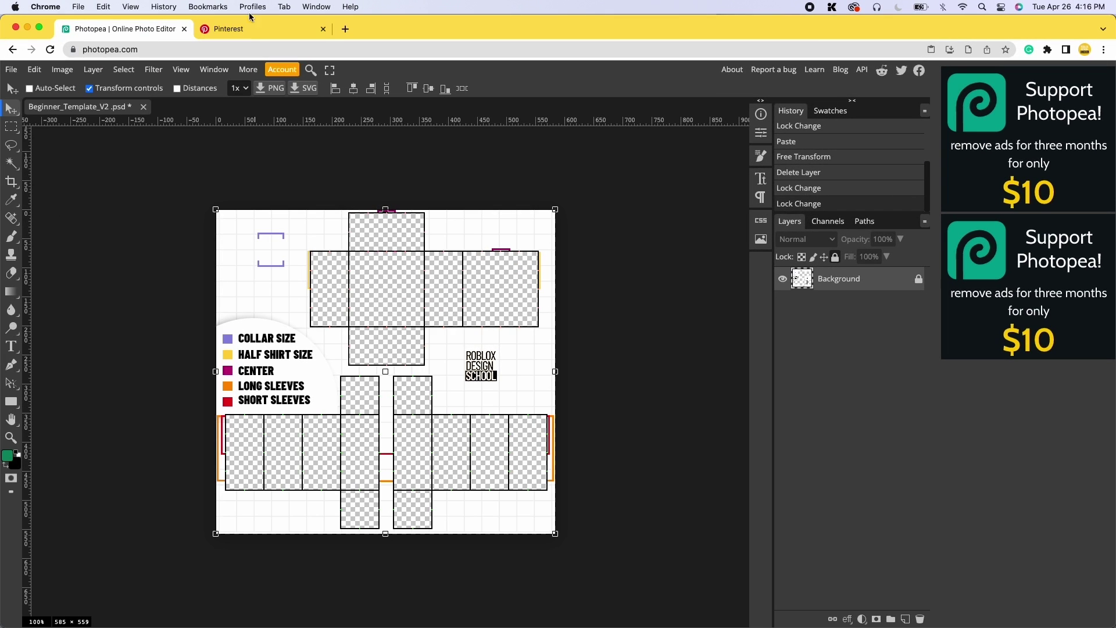
# Copy the Y2k Summer Crop Top picture from Pinterest and paste it into the shirt template in Photopea.
pyautogui.click(245, 33)
pyautogui.rightClick(395, 241)
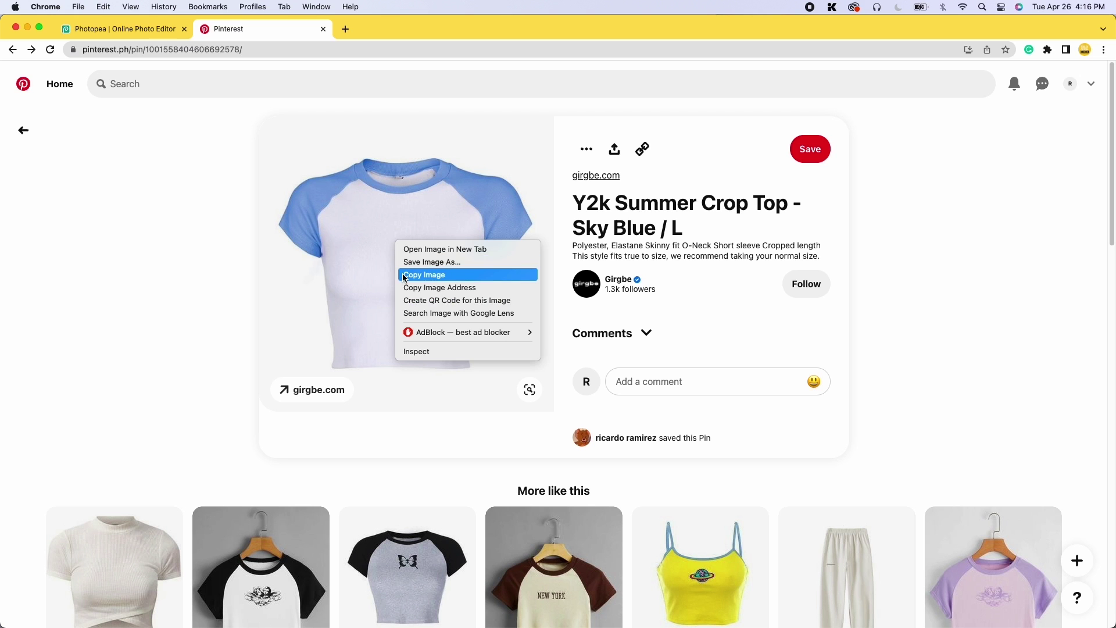
pyautogui.click(424, 274)
pyautogui.click(119, 29)
pyautogui.press('super+v')
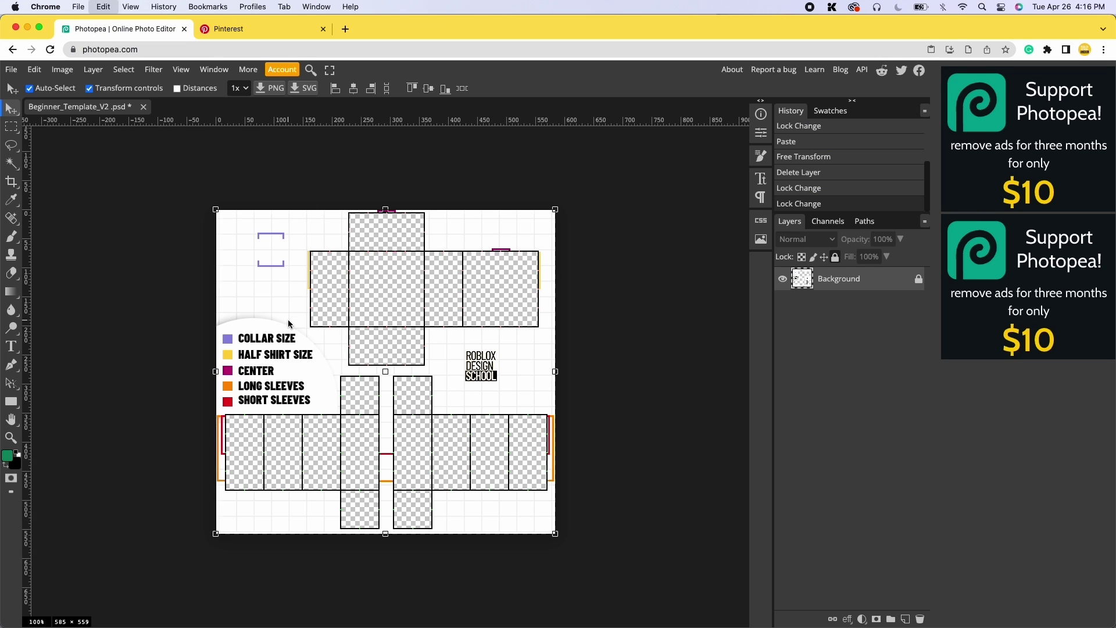
# Scale the pasted shirt picture down proportionally to about 45%, anchored at the template's upper-left corner, and apply the transform.
pyautogui.moveTo(543, 537); pyautogui.dragTo(532, 527)
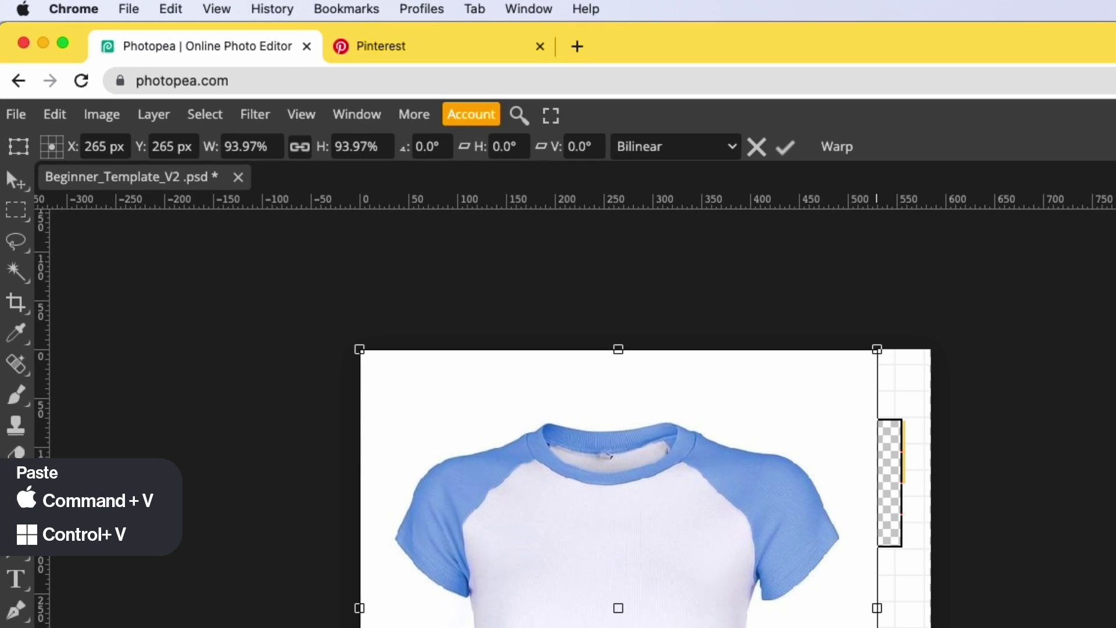
pyautogui.click(12, 178)
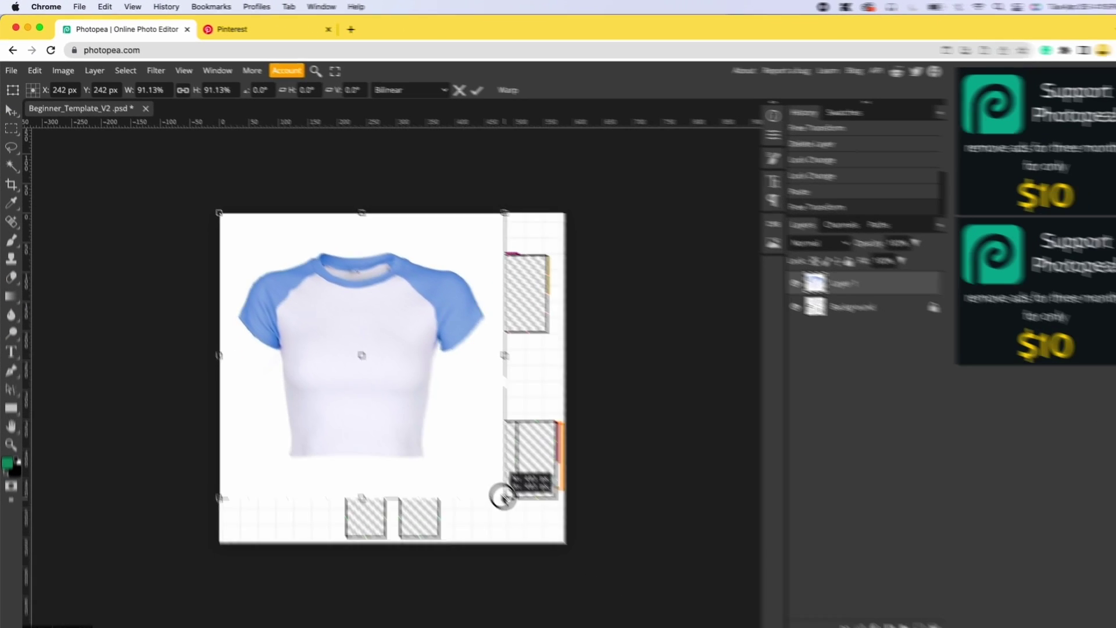
pyautogui.moveTo(499, 495); pyautogui.dragTo(354, 347)
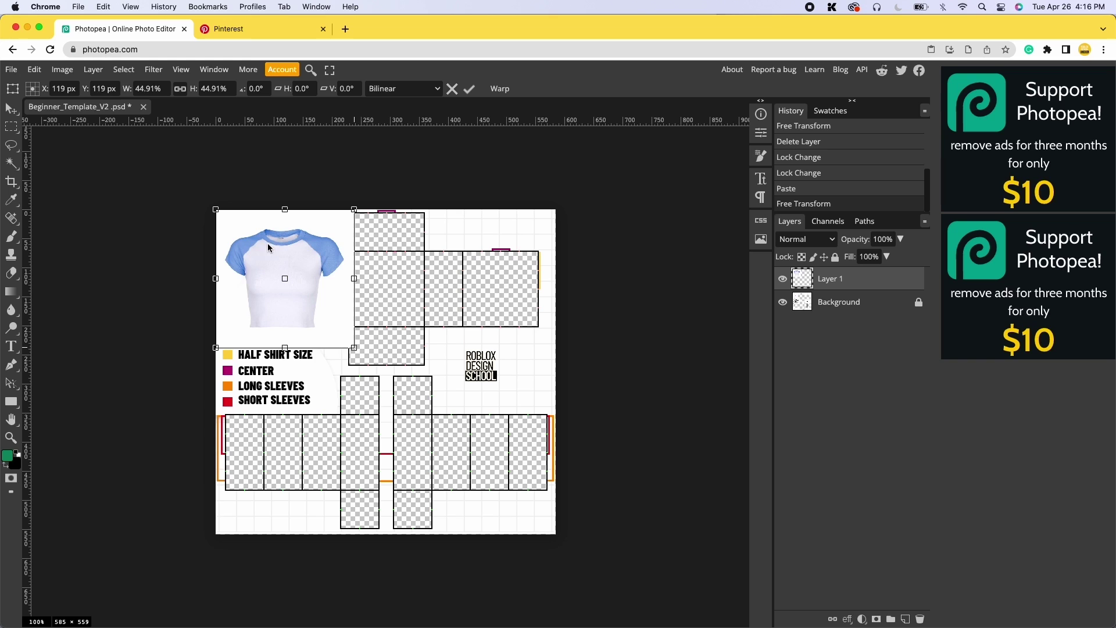
pyautogui.click(14, 113)
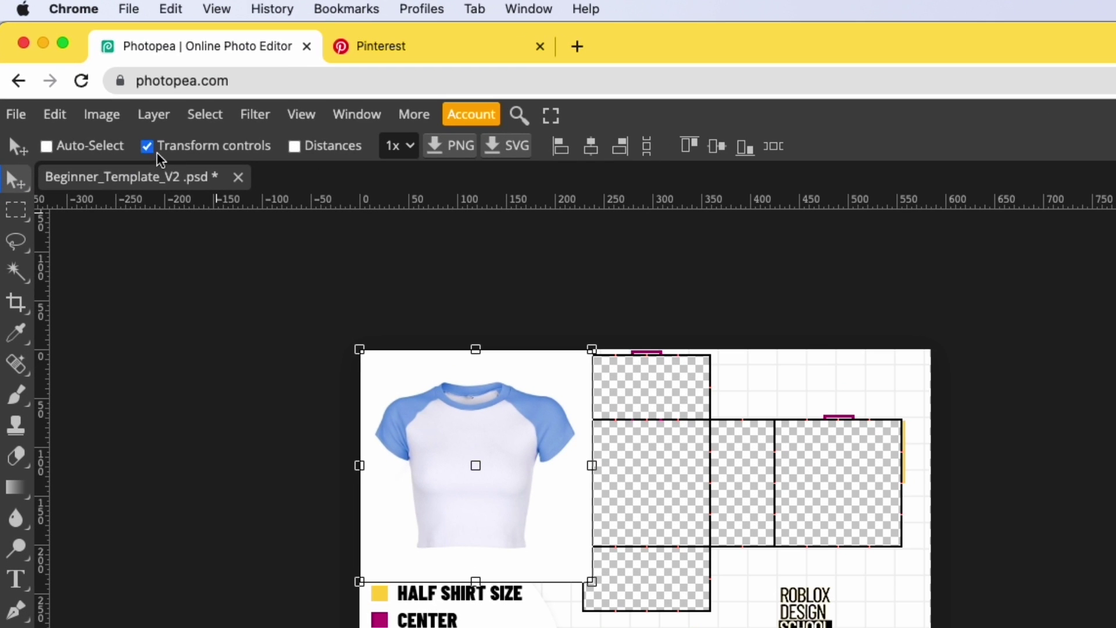
# Keep Transform controls on, enable Auto-Select for the Move tool, and try moving the shirt picture across the template and back.
pyautogui.click(90, 88)
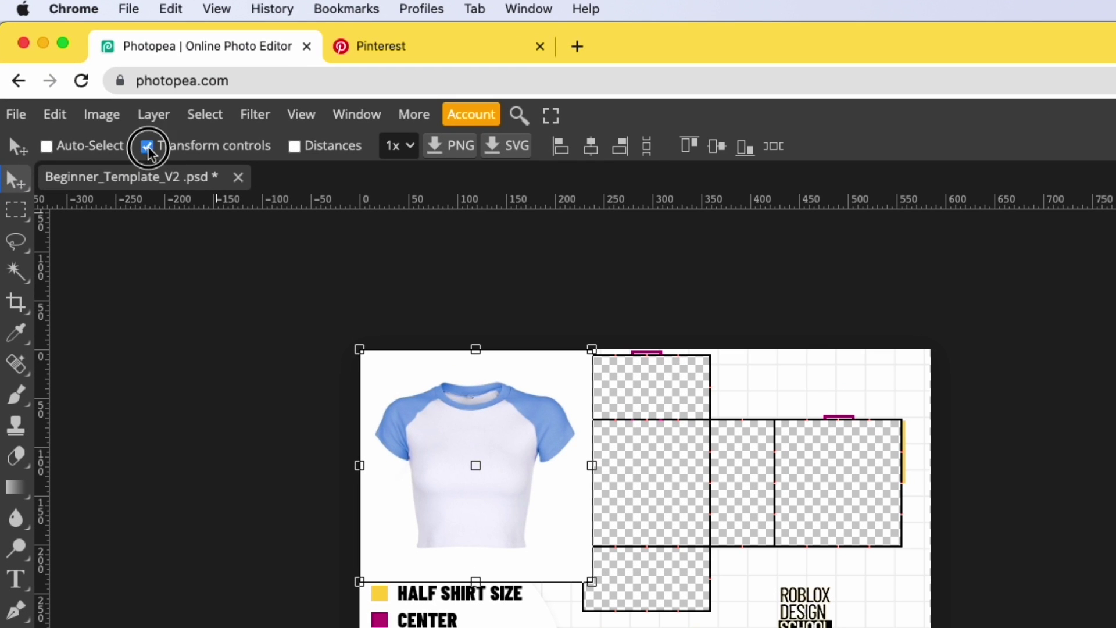
pyautogui.click(148, 147)
pyautogui.click(147, 147)
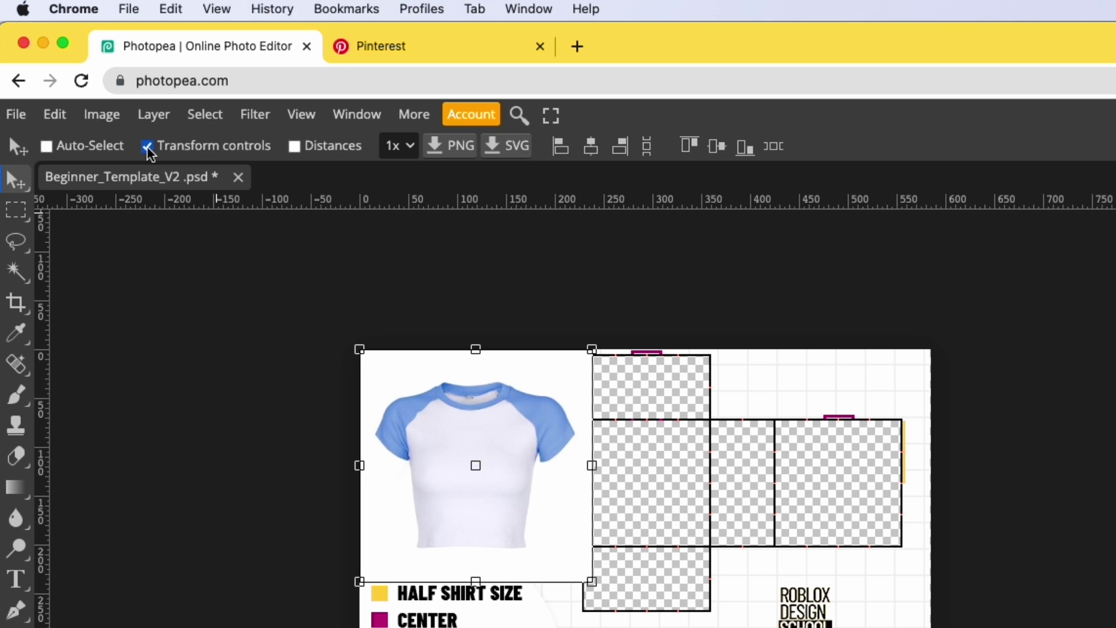
pyautogui.click(49, 149)
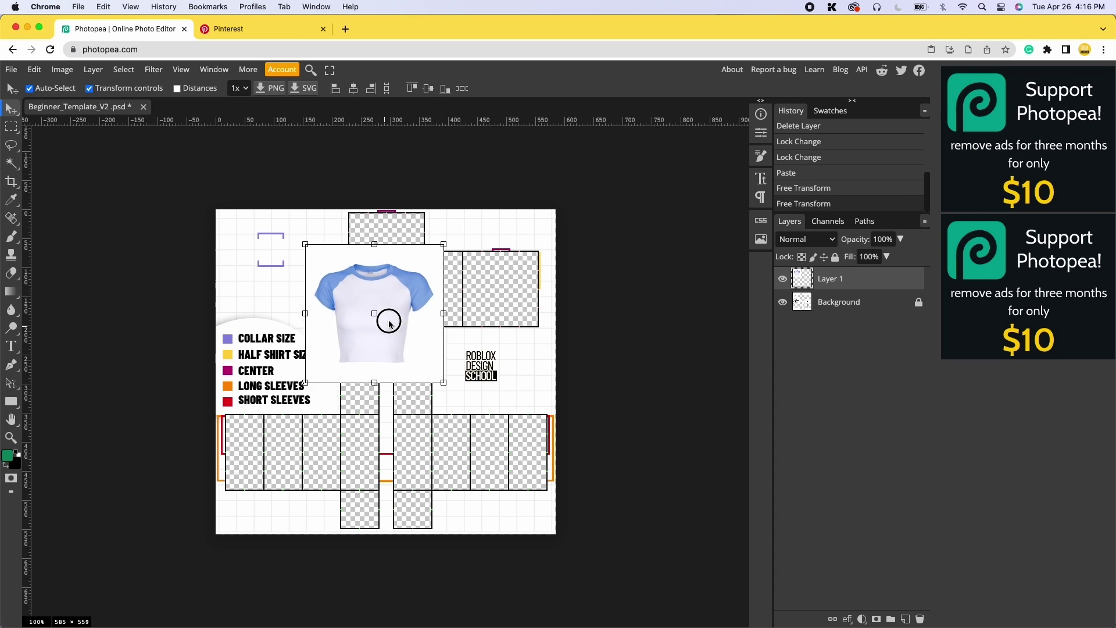
pyautogui.moveTo(389, 324); pyautogui.dragTo(301, 362)
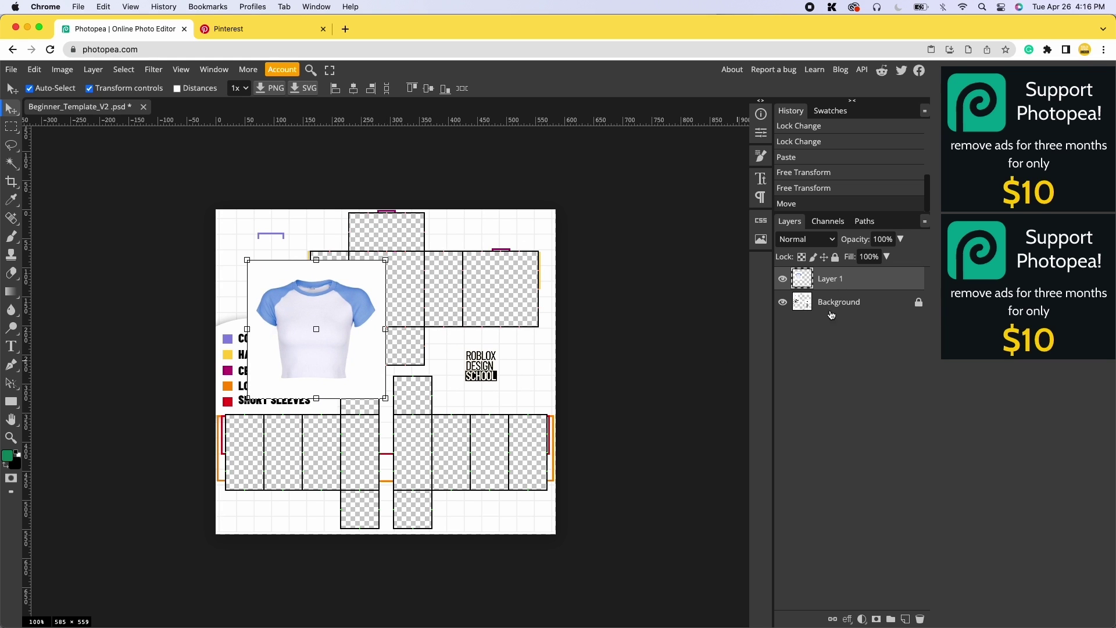
pyautogui.moveTo(352, 362); pyautogui.dragTo(322, 312)
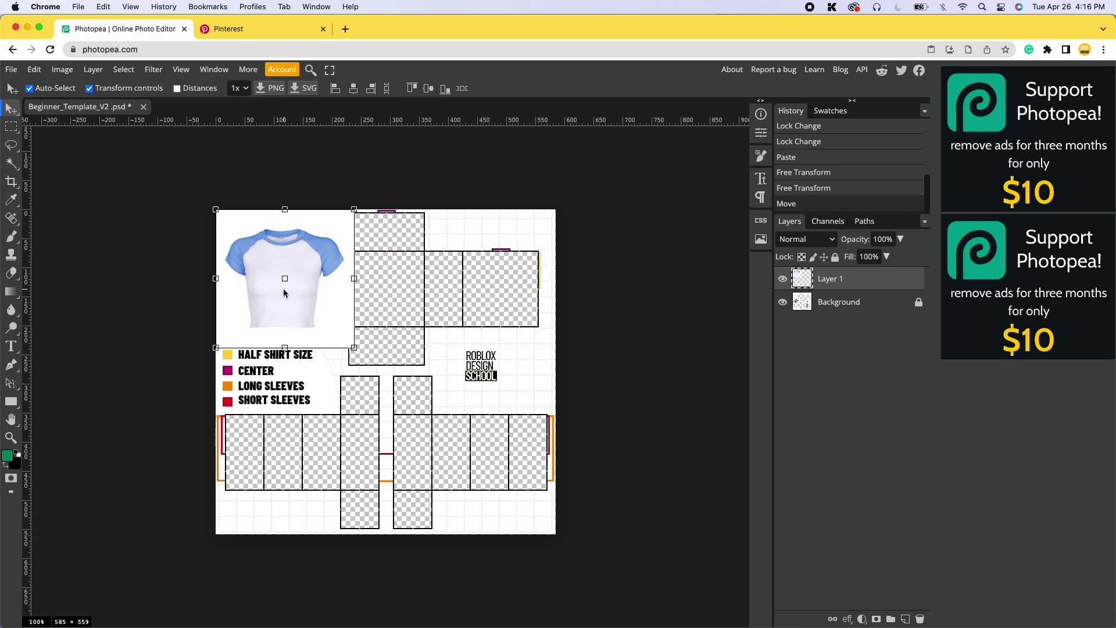
pyautogui.scroll(5, 285, 280)
pyautogui.scroll(-3, 285, 280)
pyautogui.scroll(3, 286, 282)
pyautogui.scroll(-4, 287, 285)
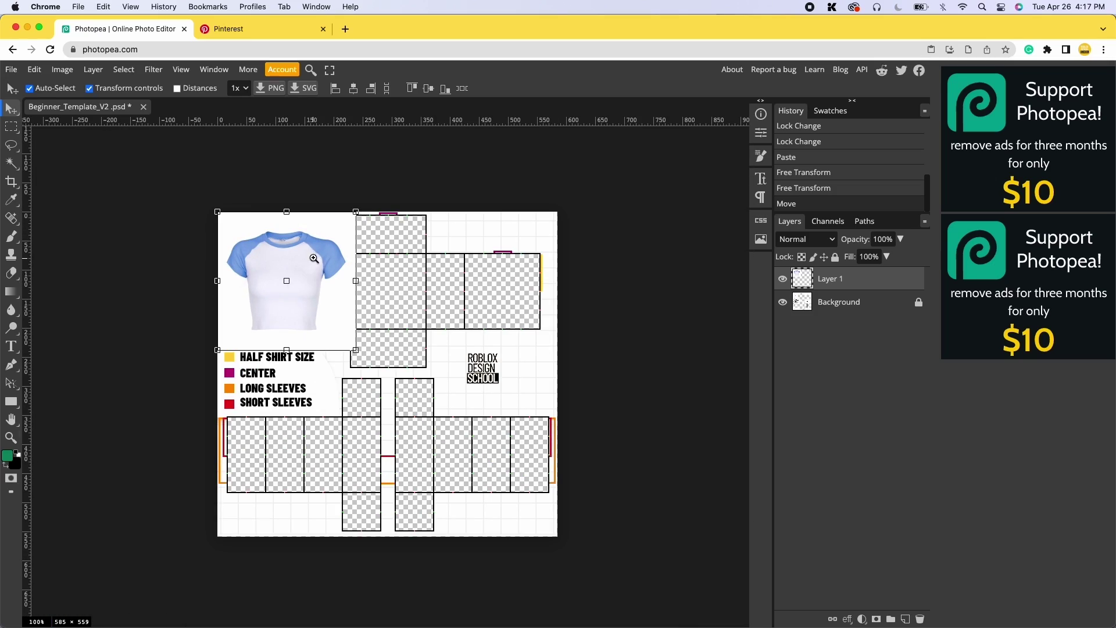
pyautogui.press('z')
pyautogui.scroll(4, 316, 279)
pyautogui.scroll(-6, 316, 281)
pyautogui.scroll(3, 292, 285)
pyautogui.scroll(-3, 332, 294)
pyautogui.scroll(3, 294, 224)
pyautogui.scroll(-1, 331, 294)
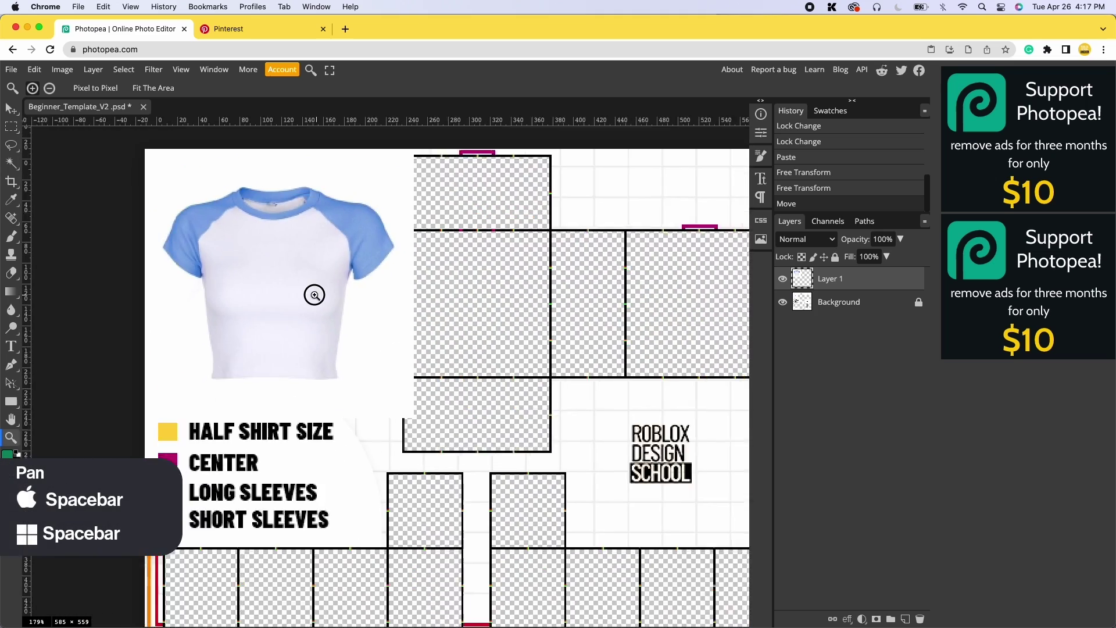
pyautogui.scroll(-1, 315, 295)
# Shrink the shirt picture to about 68% and place it in the blank area above the size legend.
pyautogui.moveTo(459, 339); pyautogui.dragTo(434, 298)
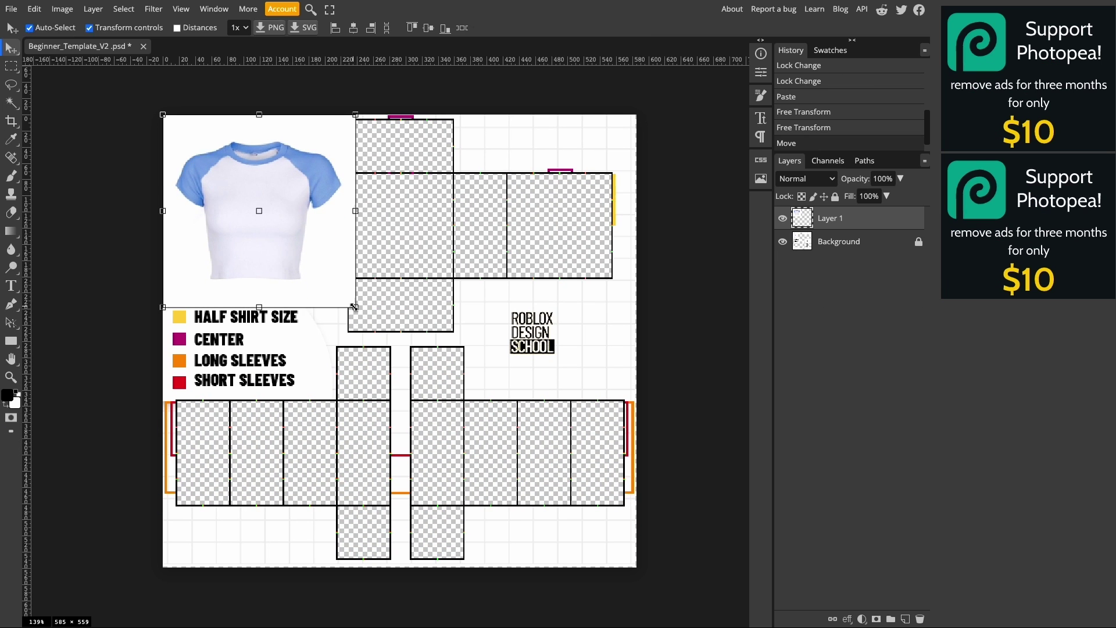
pyautogui.moveTo(349, 304); pyautogui.dragTo(281, 250)
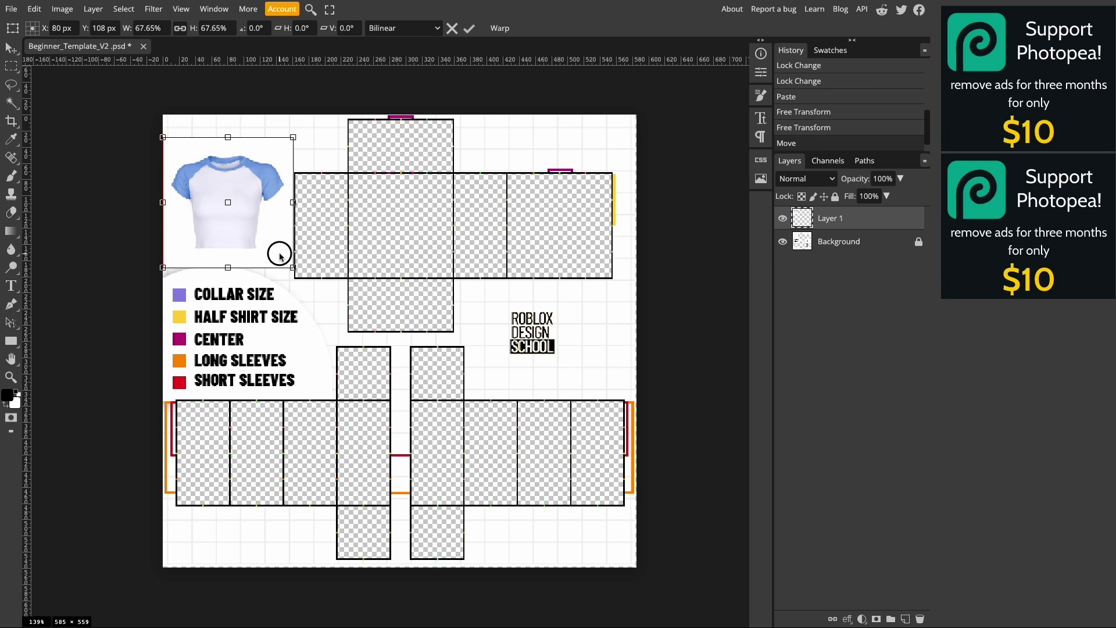
pyautogui.click(308, 356)
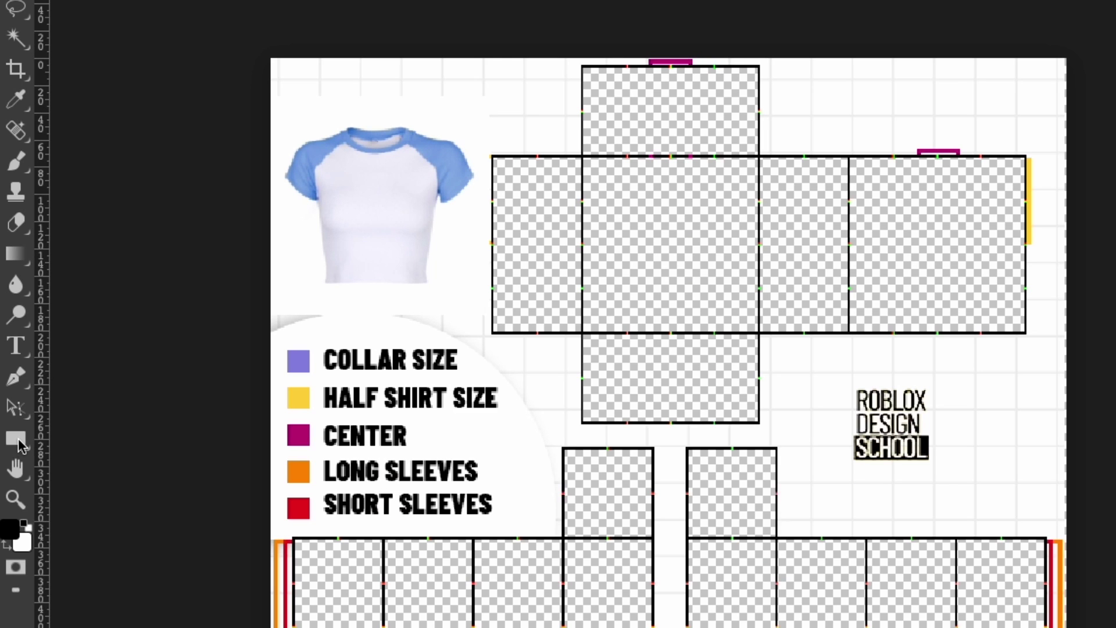
# Draw two red rectangles, one across the upper half of the torso pieces and one across the upper half of the sleeve pieces.
pyautogui.click(19, 440)
pyautogui.moveTo(56, 448); pyautogui.dragTo(56, 444)
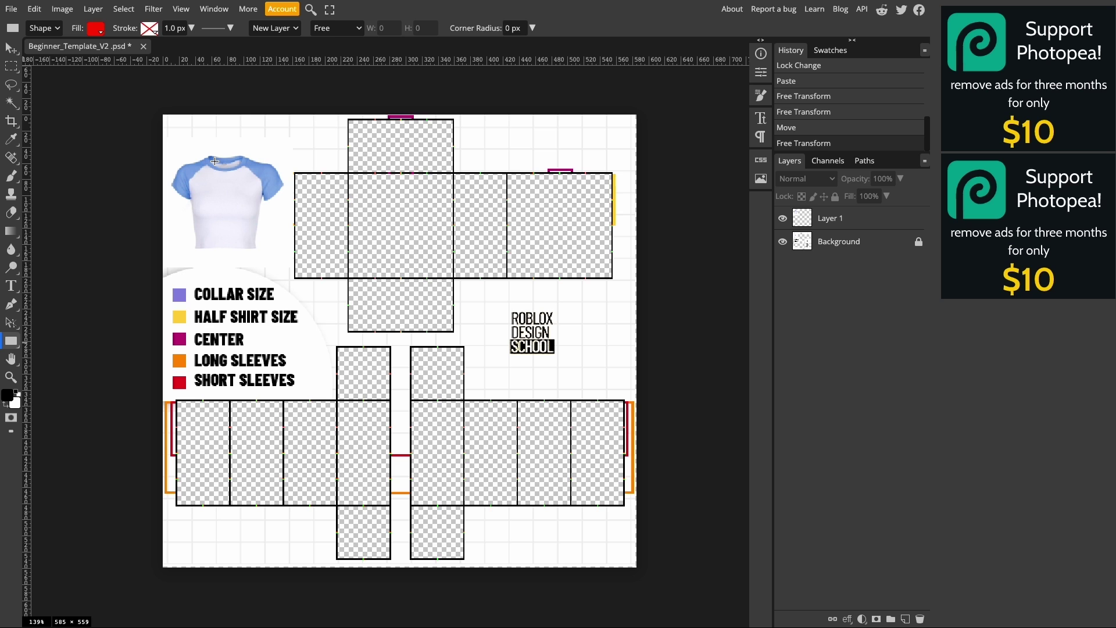
pyautogui.moveTo(279, 136); pyautogui.dragTo(626, 225)
pyautogui.moveTo(188, 410); pyautogui.dragTo(661, 466)
# Name the two rectangle layers Top Layer and Base bottom and merge them into one layer.
pyautogui.doubleClick(845, 220)
pyautogui.write('Top Layer')
pyautogui.press('Tab')
pyautogui.write('Base bottom')
pyautogui.press('Return')
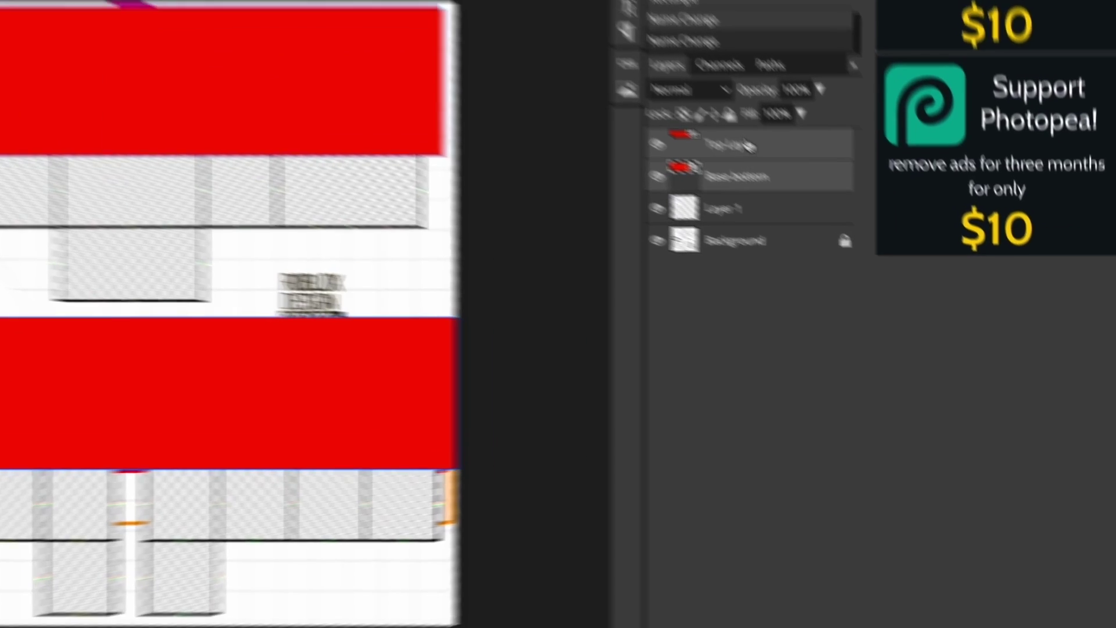
pyautogui.rightClick(847, 220)
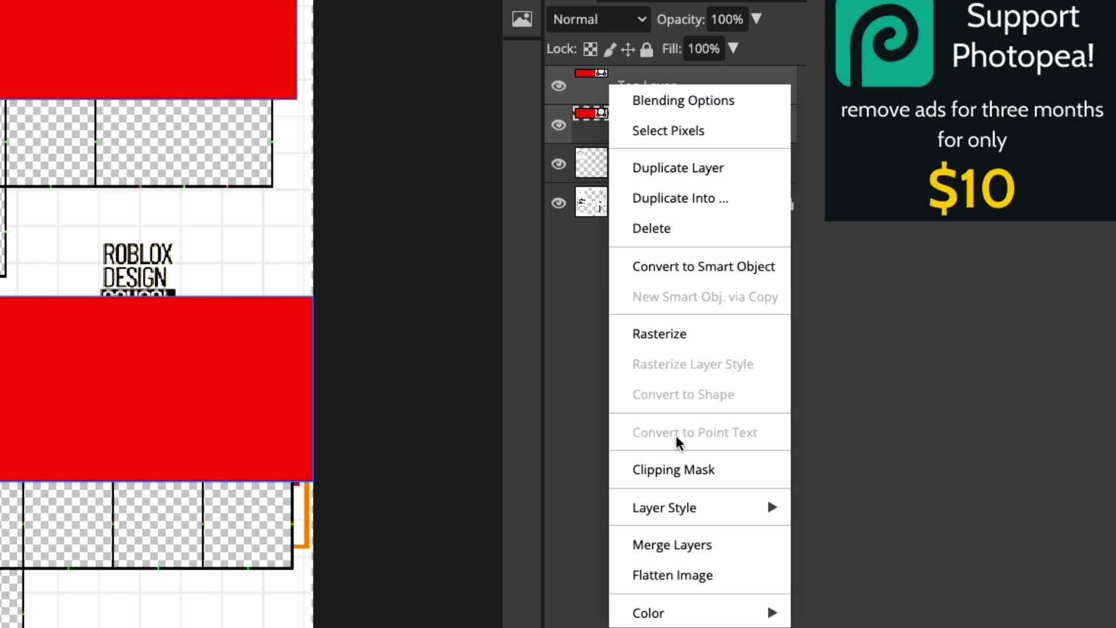
pyautogui.click(762, 545)
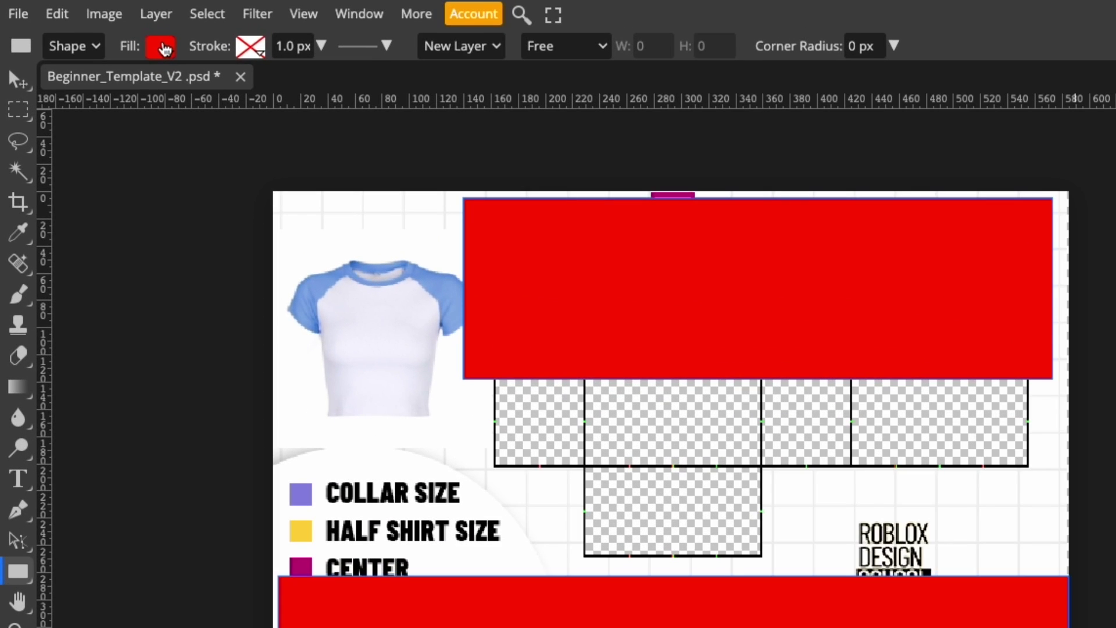
# Change the merged rectangles' fill to the blue 8aa8dc sampled from the reference shirt's sleeve.
pyautogui.click(96, 30)
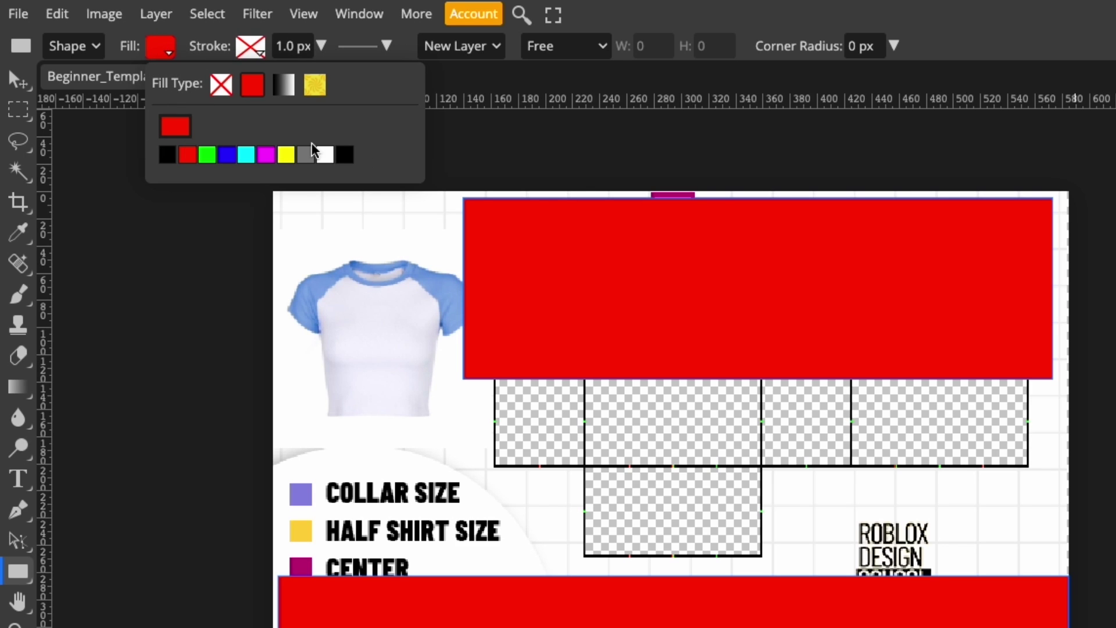
pyautogui.click(175, 125)
pyautogui.moveTo(528, 163); pyautogui.dragTo(916, 183)
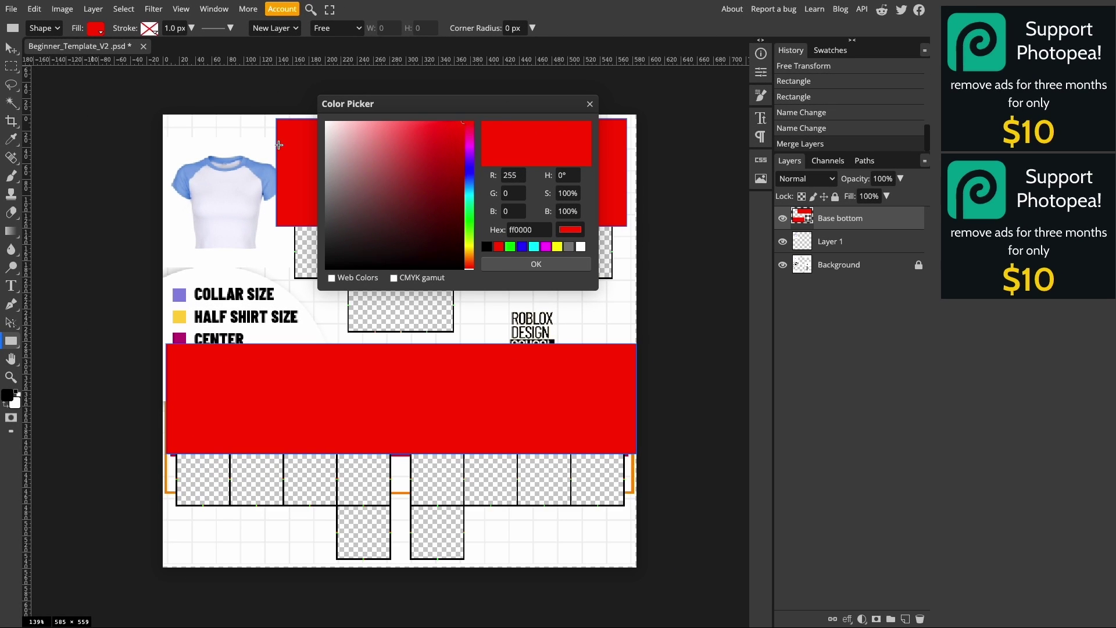
pyautogui.click(261, 170)
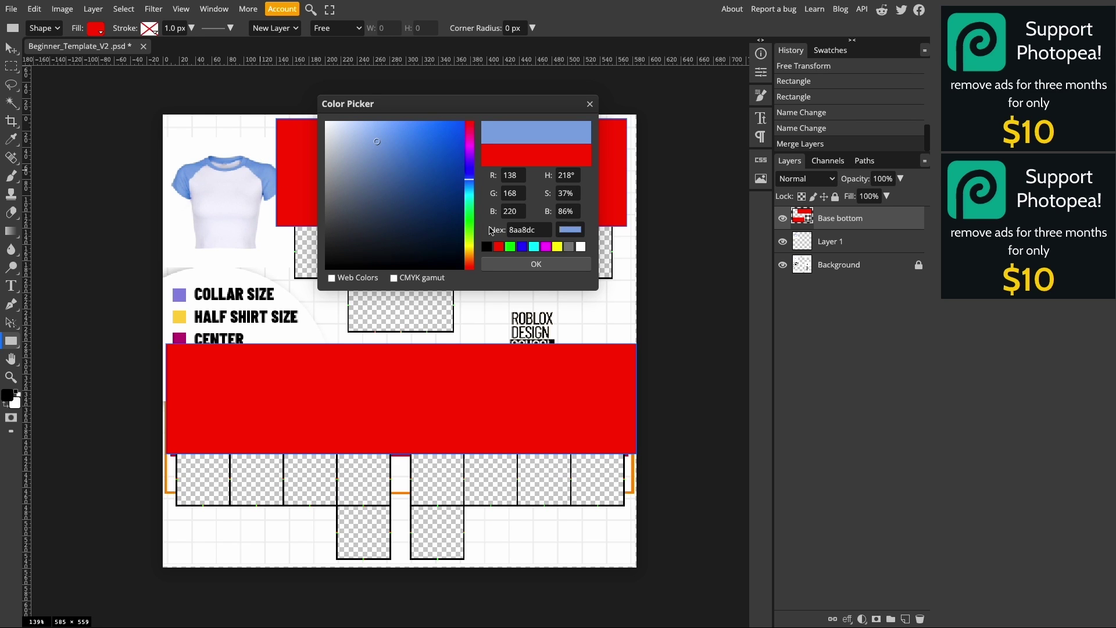
pyautogui.click(506, 264)
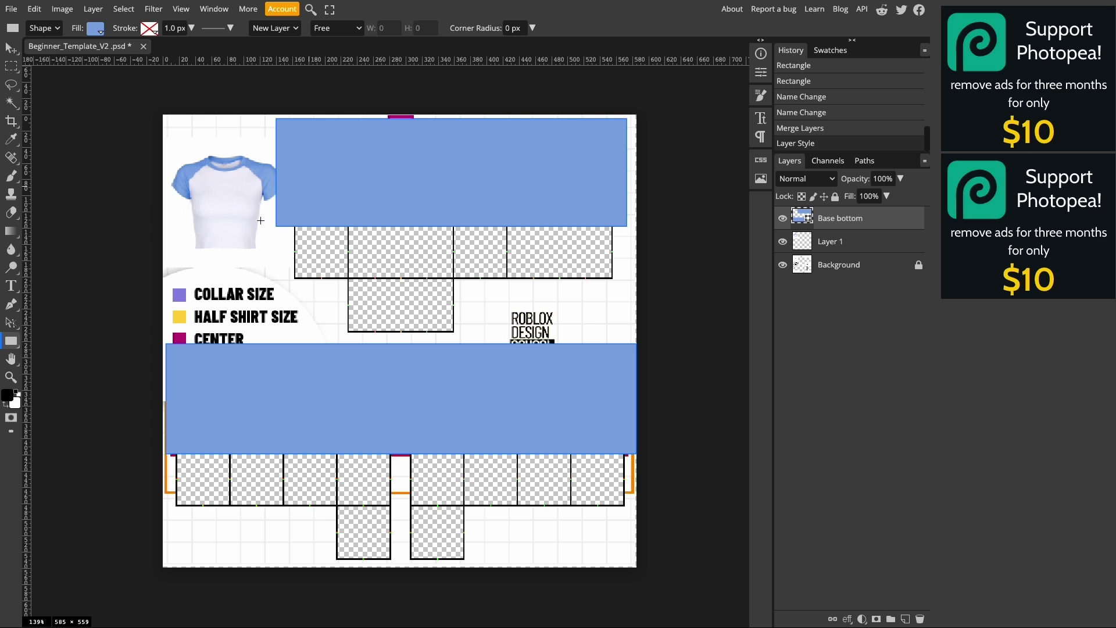
# Undo the rectangles' fill colour change and redo it.
pyautogui.hotkey('ctrl', 'z')
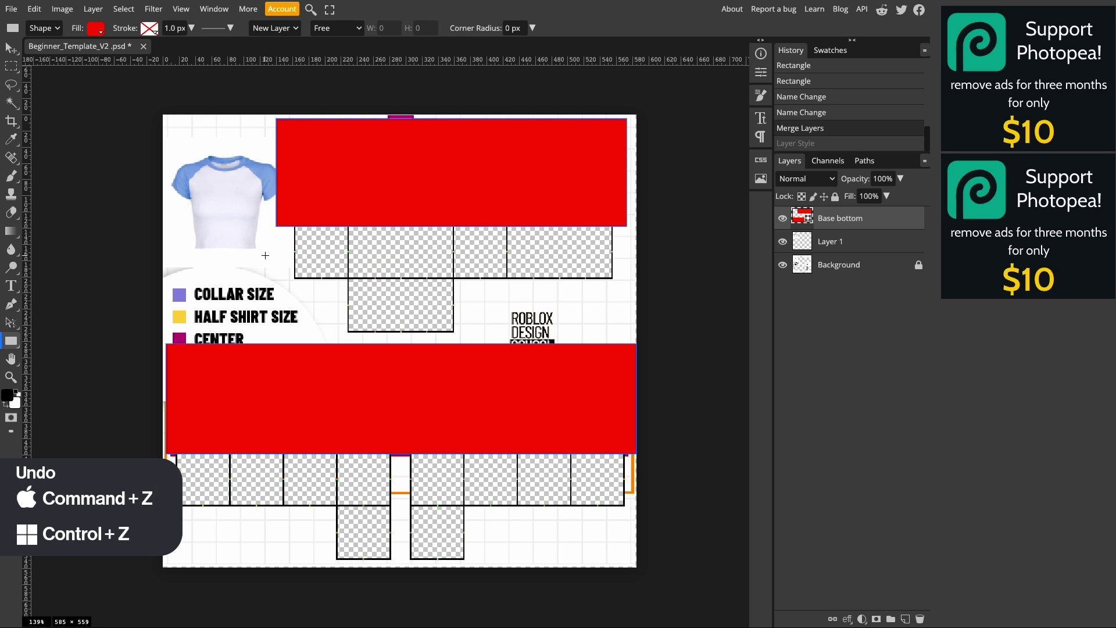
pyautogui.press('shift')
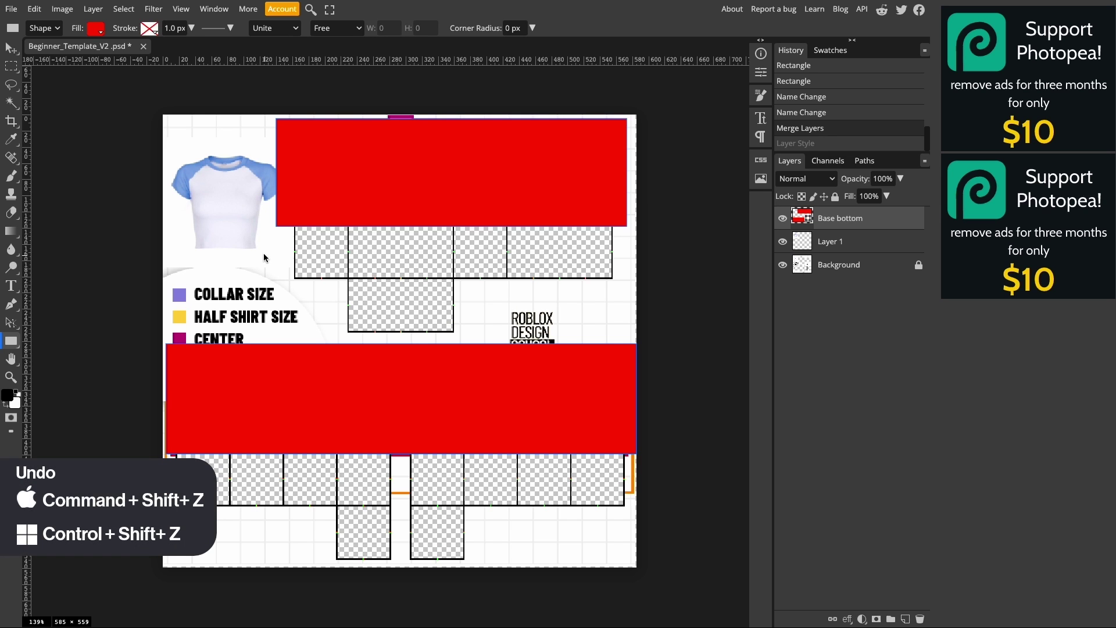
pyautogui.hotkey('ctrl', 'shift', 'z')
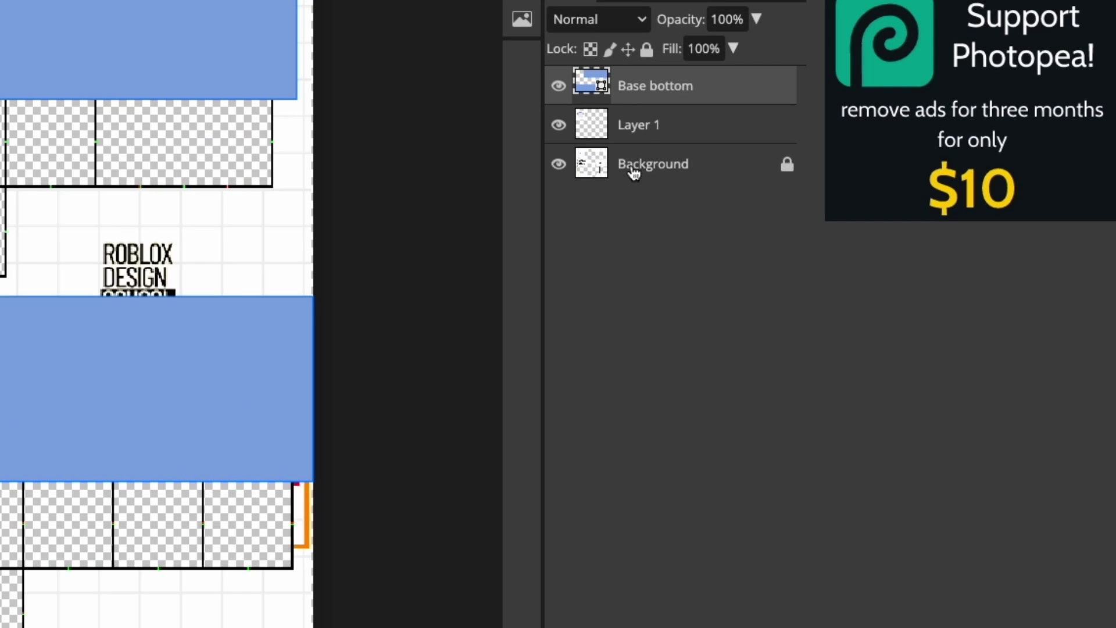
# Reorder the layers so Layer 1 is on top, followed by Background, with Base bottom underneath.
pyautogui.moveTo(634, 173); pyautogui.dragTo(636, 75)
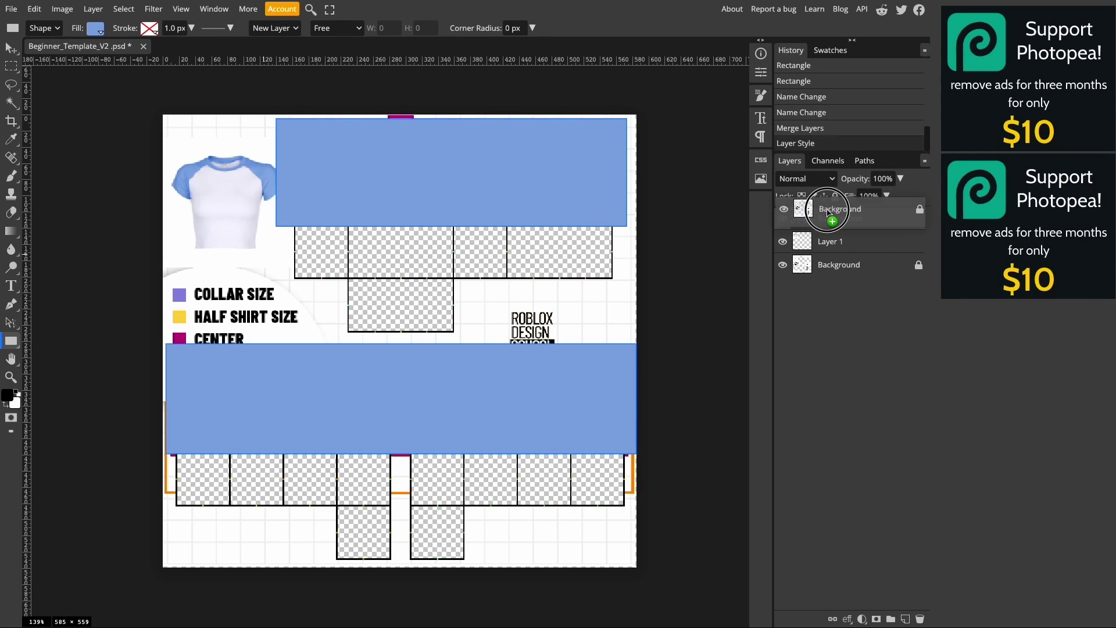
pyautogui.moveTo(828, 212); pyautogui.dragTo(819, 221)
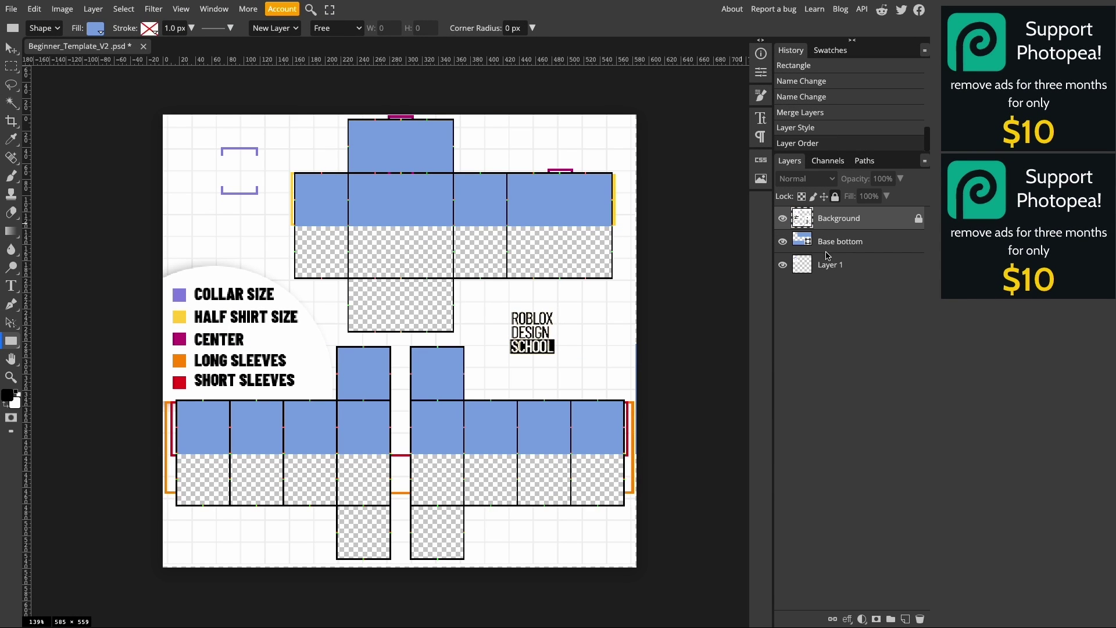
pyautogui.moveTo(829, 265); pyautogui.dragTo(828, 226)
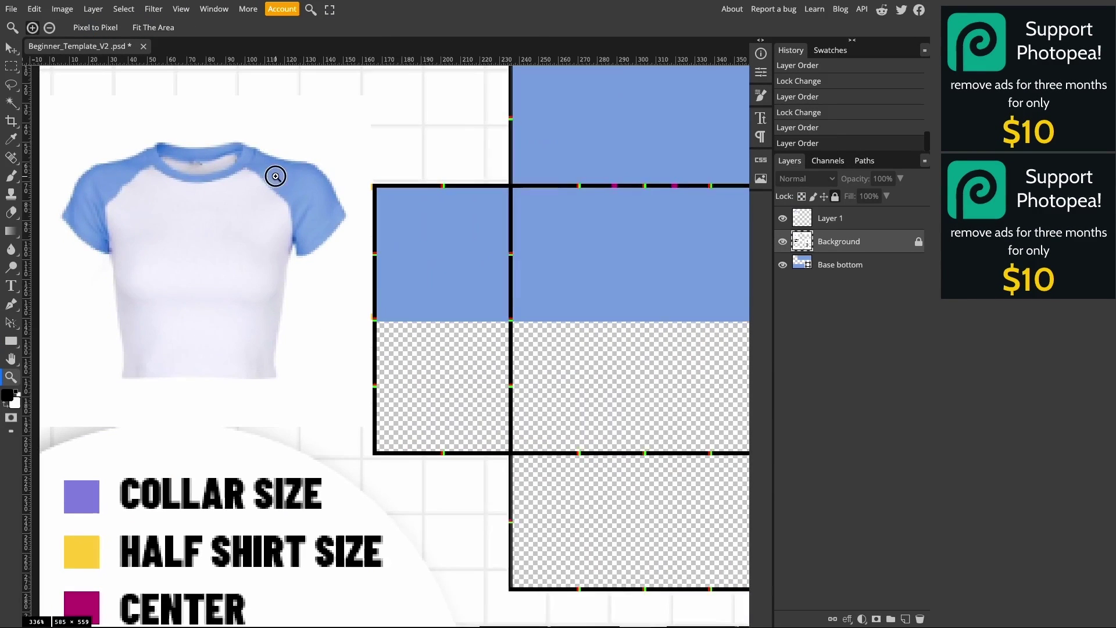
# With the Curvature Pen in Shape mode, draw a curved sleeve seam from the front torso's top edge to the middle of its right edge.
pyautogui.moveTo(276, 174); pyautogui.dragTo(272, 174)
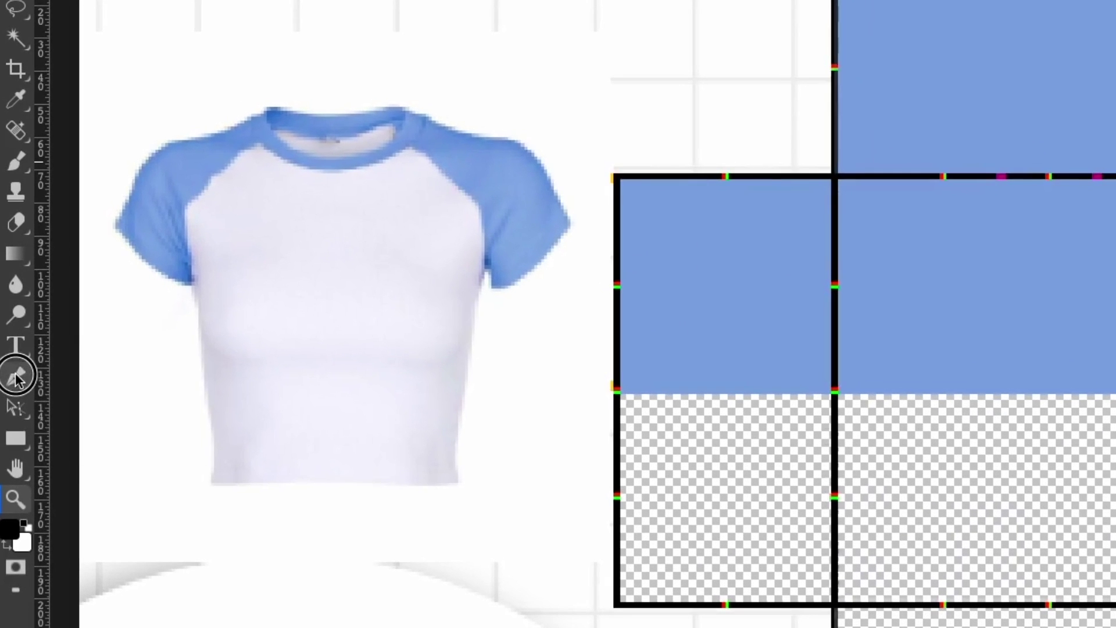
pyautogui.rightClick(11, 305)
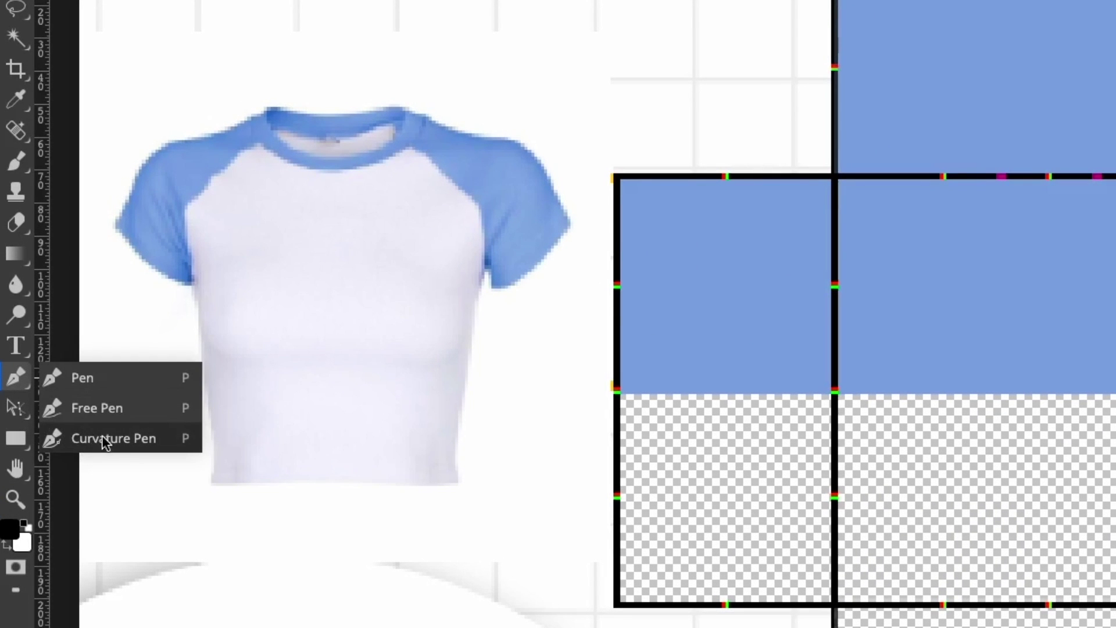
pyautogui.click(95, 438)
pyautogui.moveTo(955, 332); pyautogui.dragTo(487, 287)
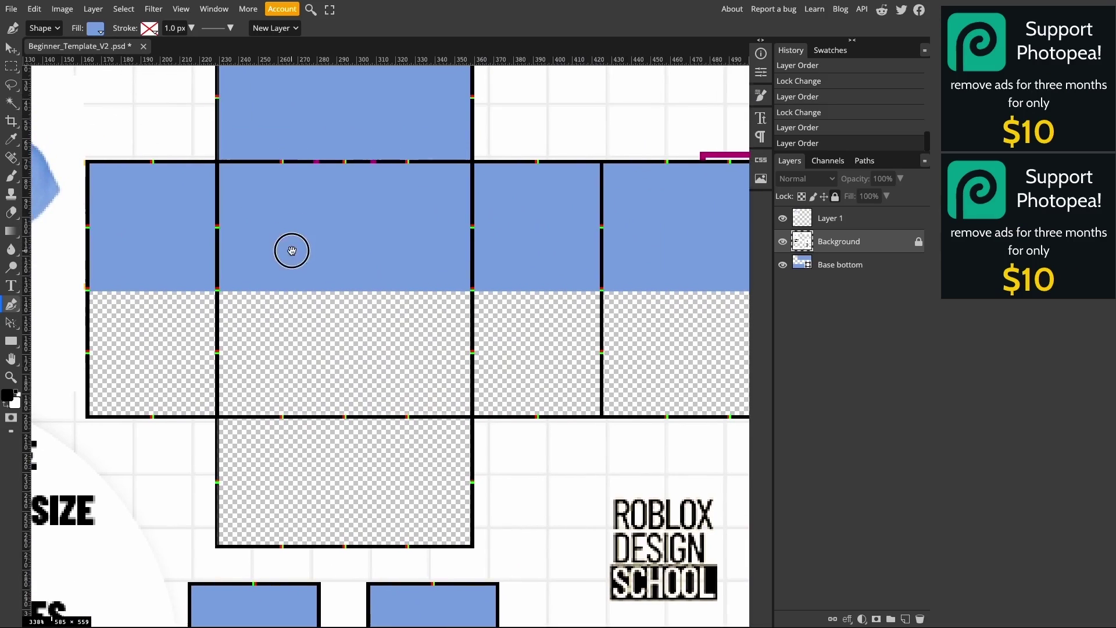
pyautogui.moveTo(292, 251); pyautogui.dragTo(516, 251)
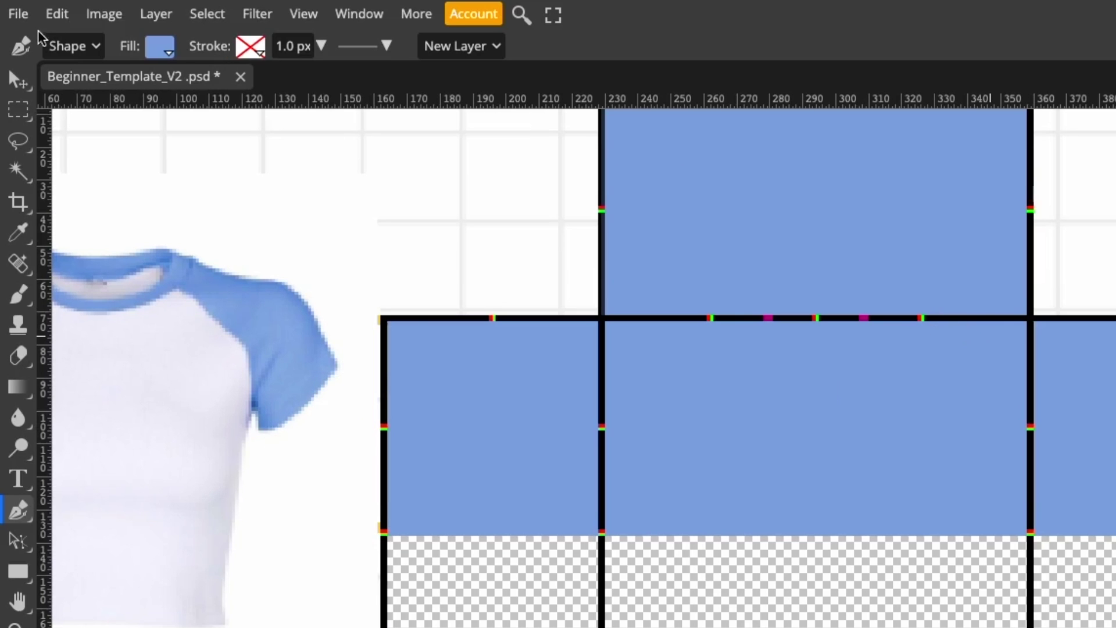
pyautogui.click(76, 51)
pyautogui.click(76, 46)
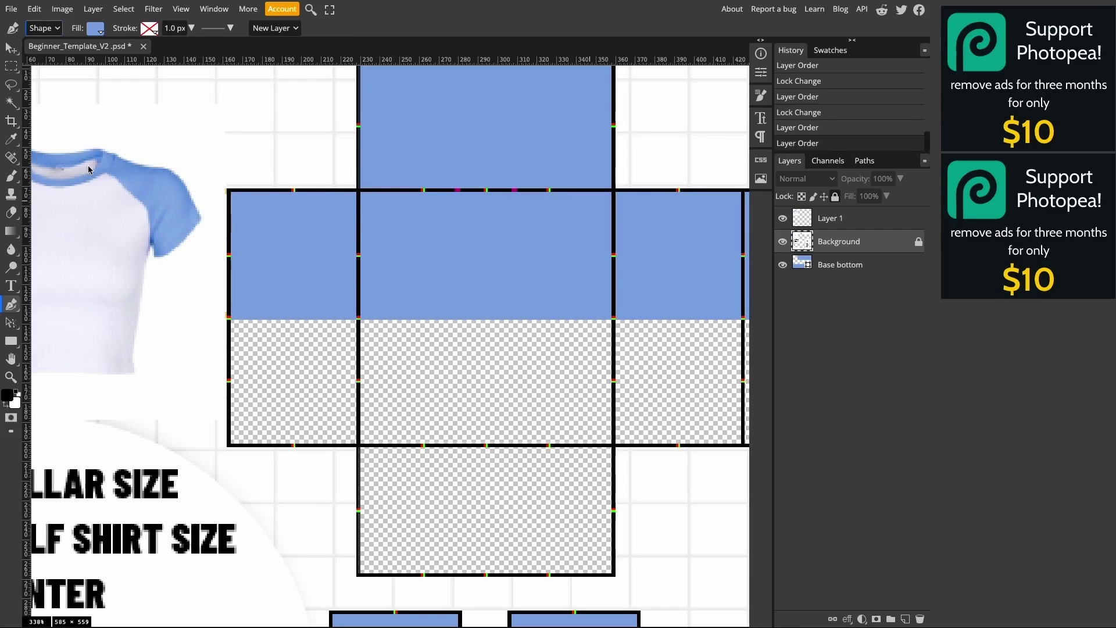
pyautogui.click(545, 192)
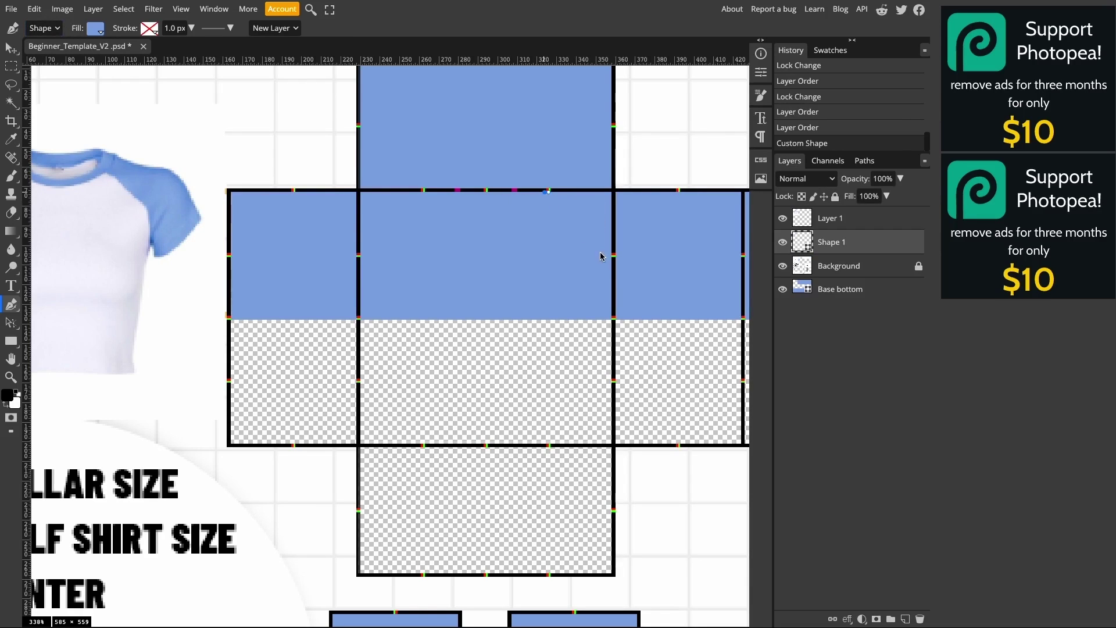
pyautogui.click(612, 256)
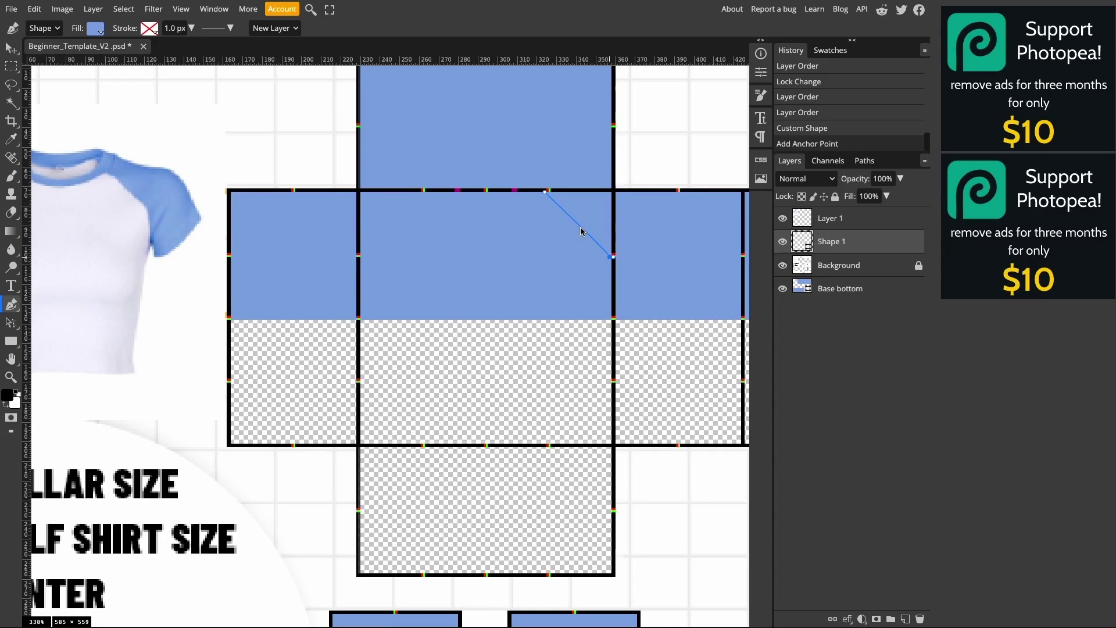
pyautogui.moveTo(582, 230); pyautogui.dragTo(572, 235)
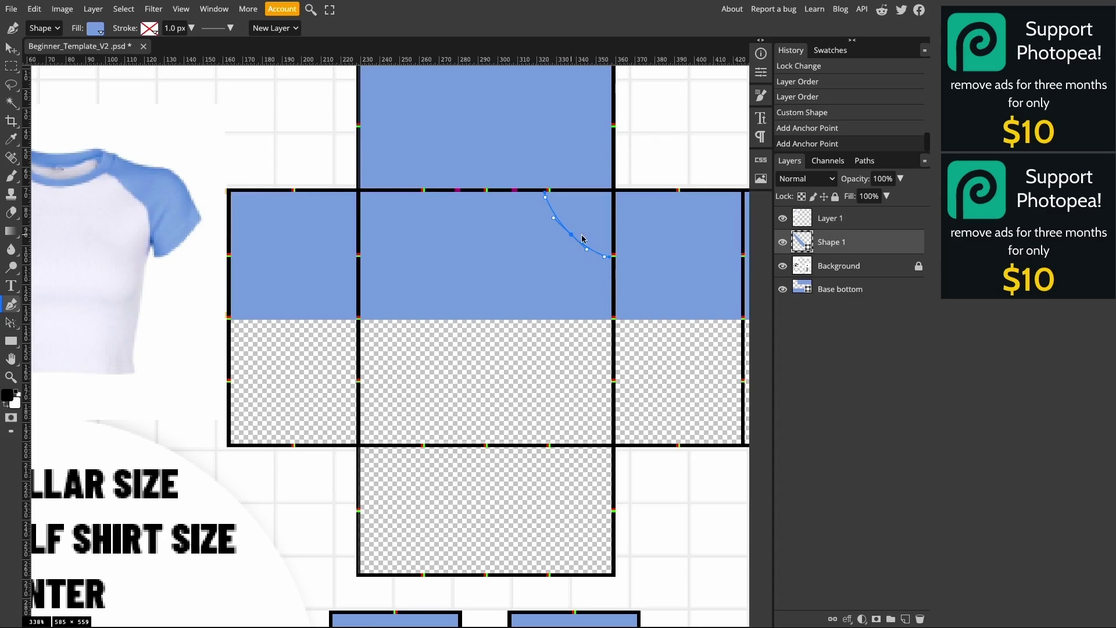
# Set the seam shape's fill to light grey ebebeb and keep its stroke empty.
pyautogui.click(95, 28)
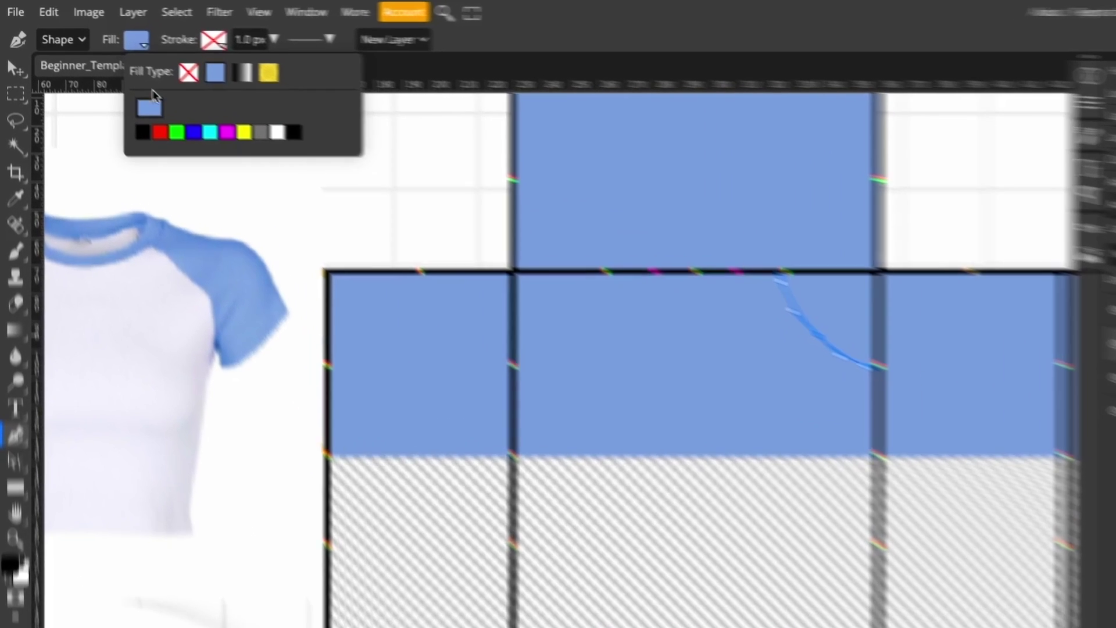
pyautogui.click(184, 128)
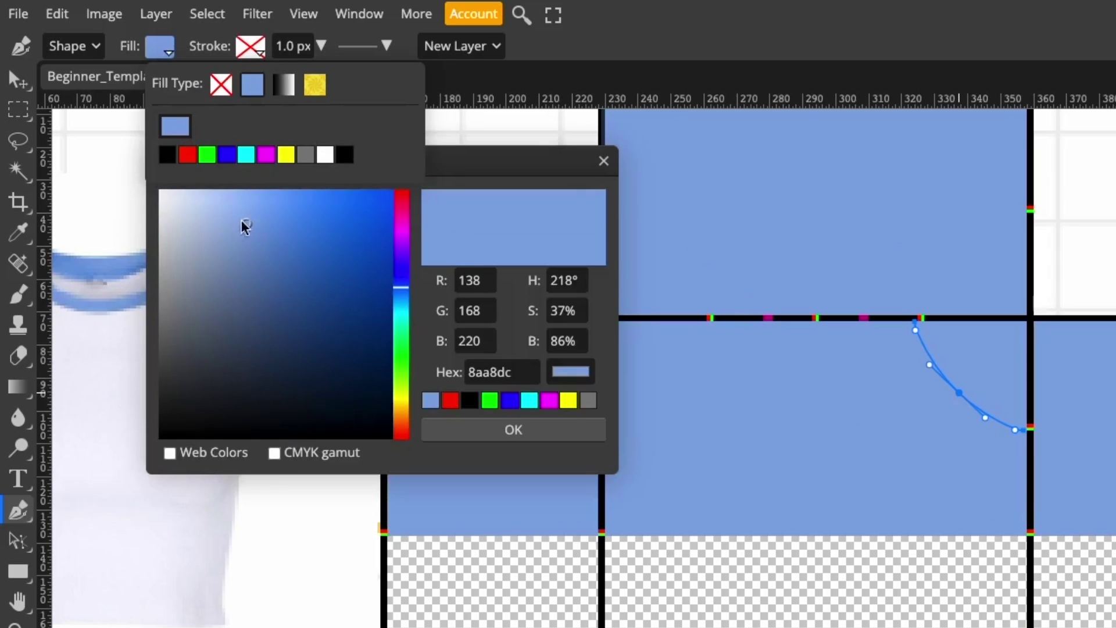
pyautogui.moveTo(134, 224); pyautogui.dragTo(136, 209)
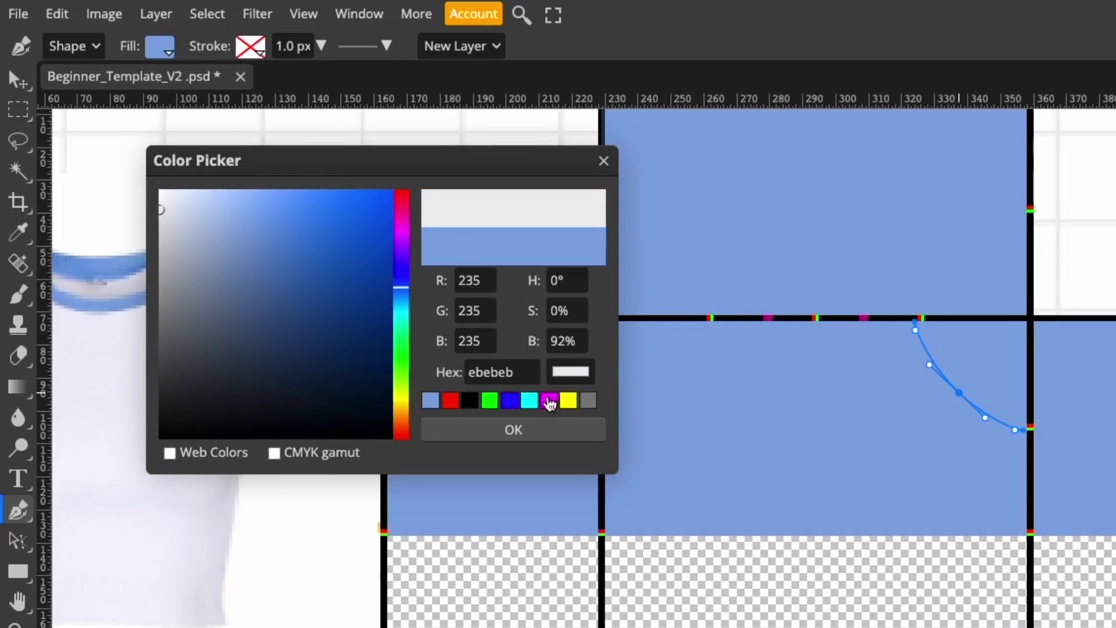
pyautogui.click(550, 430)
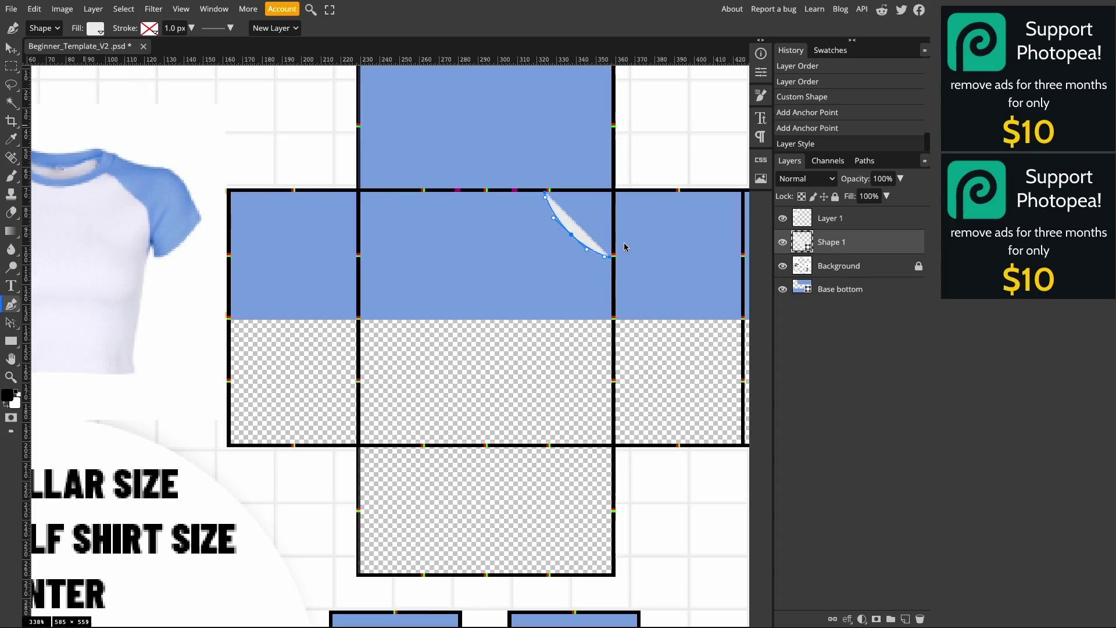
pyautogui.click(154, 29)
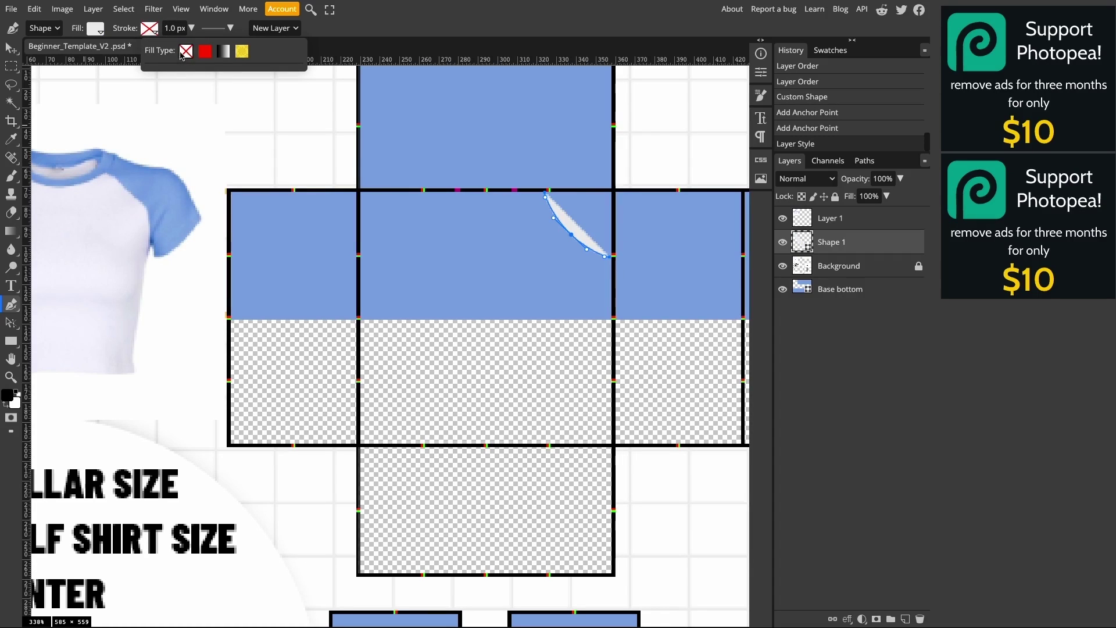
pyautogui.click(150, 29)
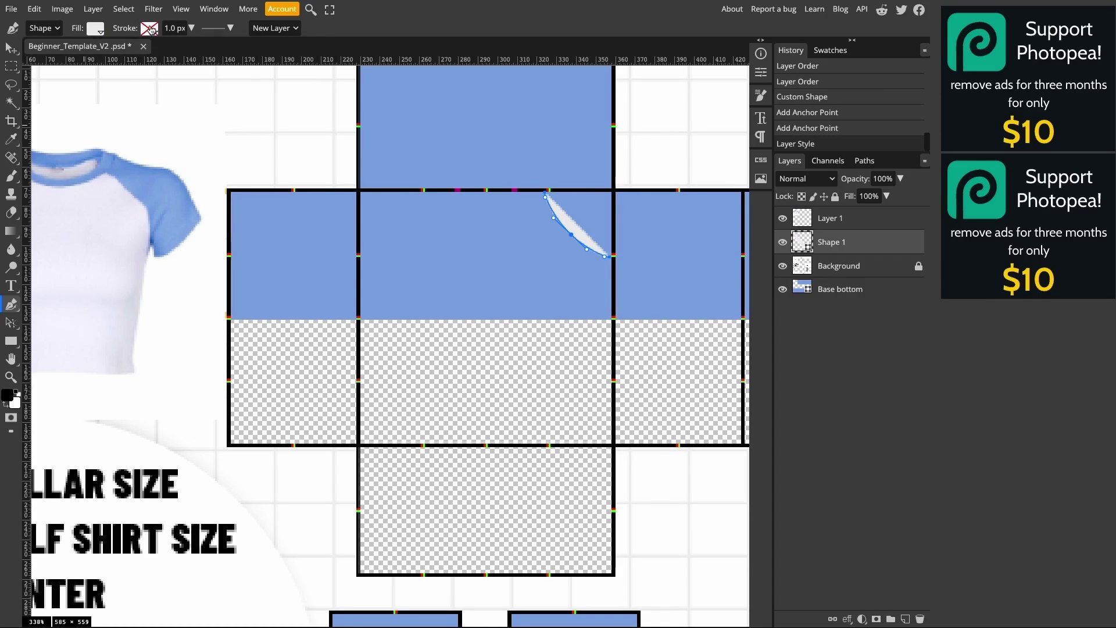
# Extend the seam shape down and across the right half of the front torso, close the path and sharpen its lower corners.
pyautogui.click(608, 256)
pyautogui.moveTo(596, 353); pyautogui.dragTo(568, 372)
pyautogui.moveTo(499, 329); pyautogui.dragTo(470, 290)
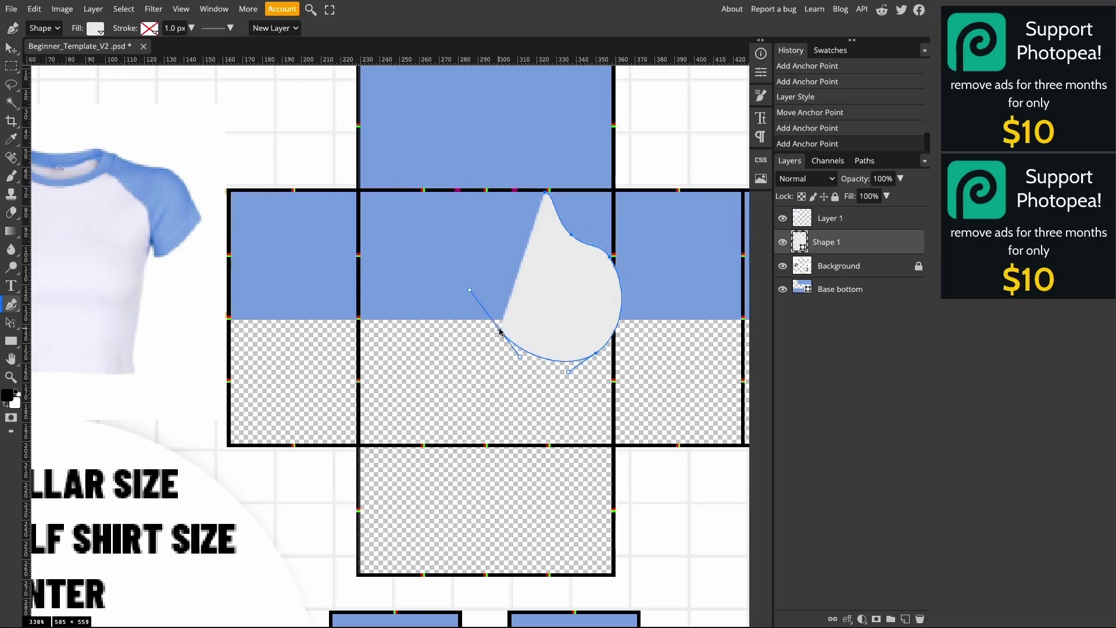
pyautogui.click(546, 193)
pyautogui.moveTo(545, 195); pyautogui.dragTo(496, 240)
pyautogui.moveTo(496, 329); pyautogui.dragTo(501, 334)
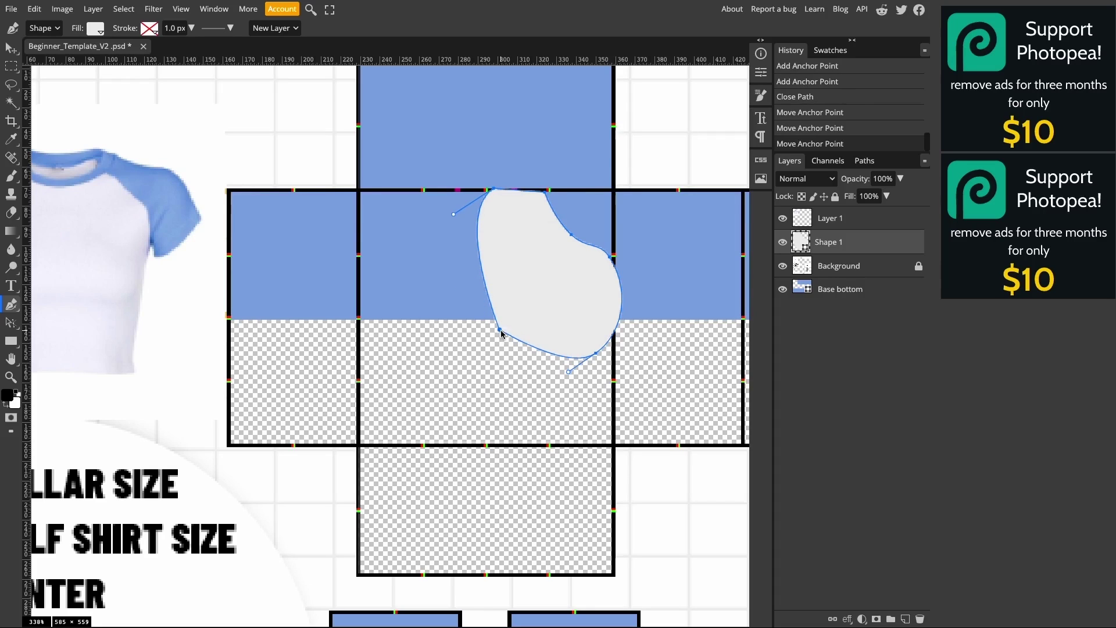
pyautogui.keyDown('alt'); pyautogui.click(596, 354); pyautogui.keyUp('alt')
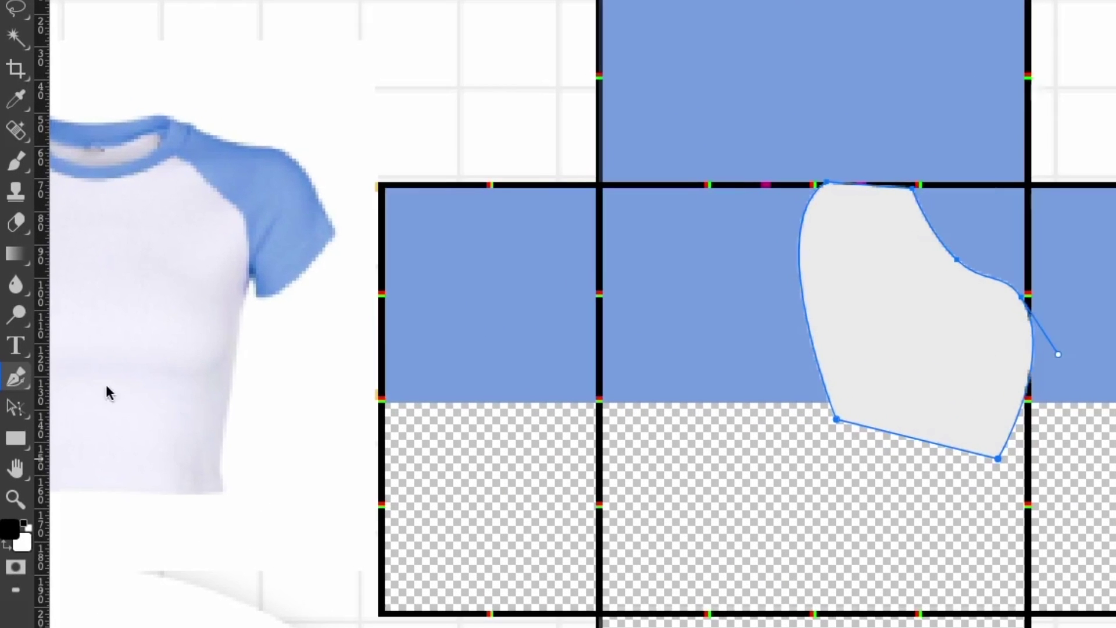
# Move the shape's anchors to the front torso's centre, side and half-shirt lines, and make all edges except the seam straight.
pyautogui.click(22, 408)
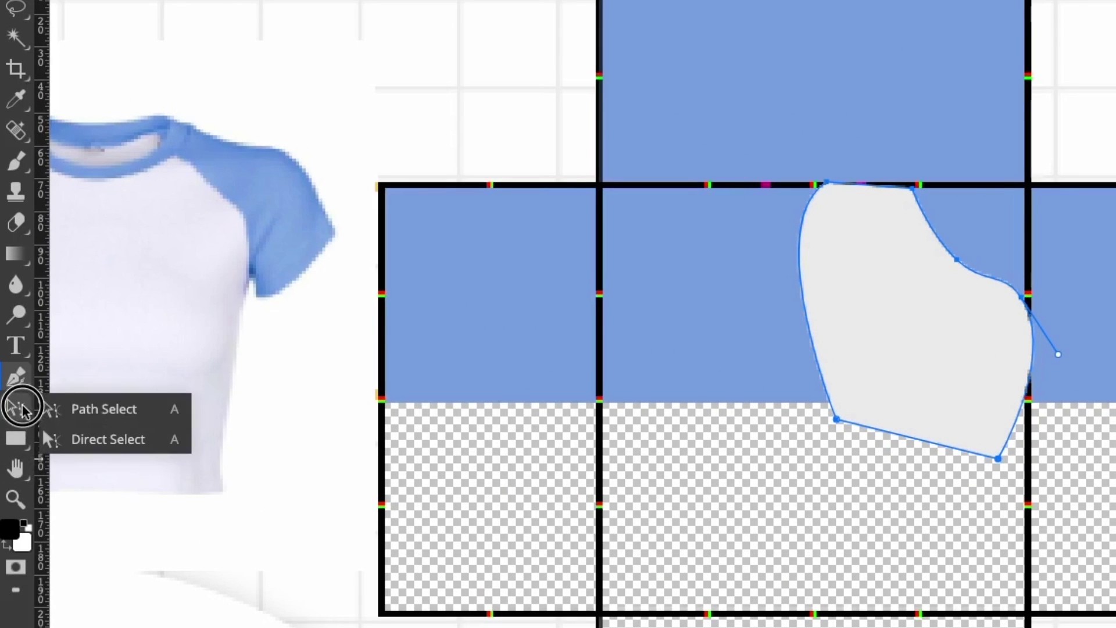
pyautogui.click(75, 436)
pyautogui.click(998, 462)
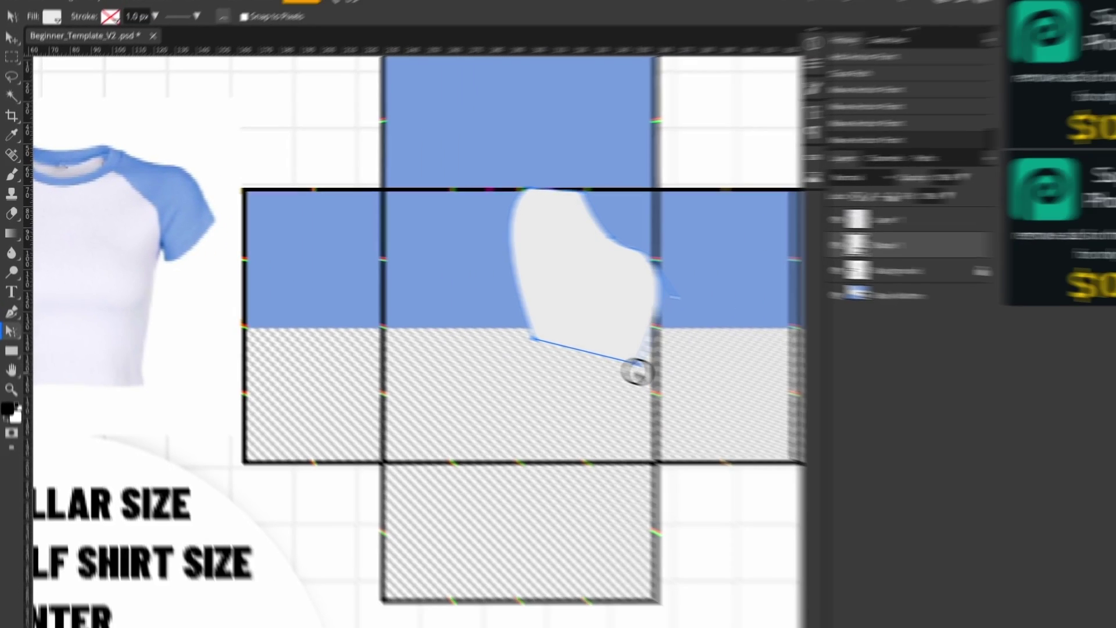
pyautogui.moveTo(637, 370); pyautogui.dragTo(608, 319)
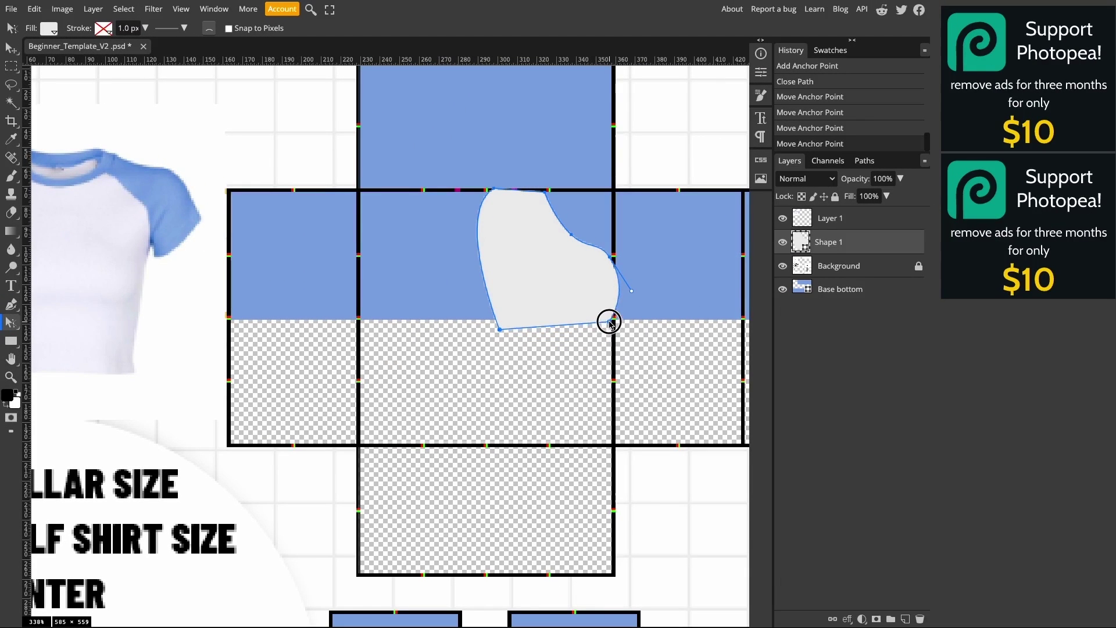
pyautogui.moveTo(501, 330); pyautogui.dragTo(494, 321)
pyautogui.moveTo(479, 176); pyautogui.dragTo(479, 177)
pyautogui.moveTo(480, 177); pyautogui.dragTo(497, 189)
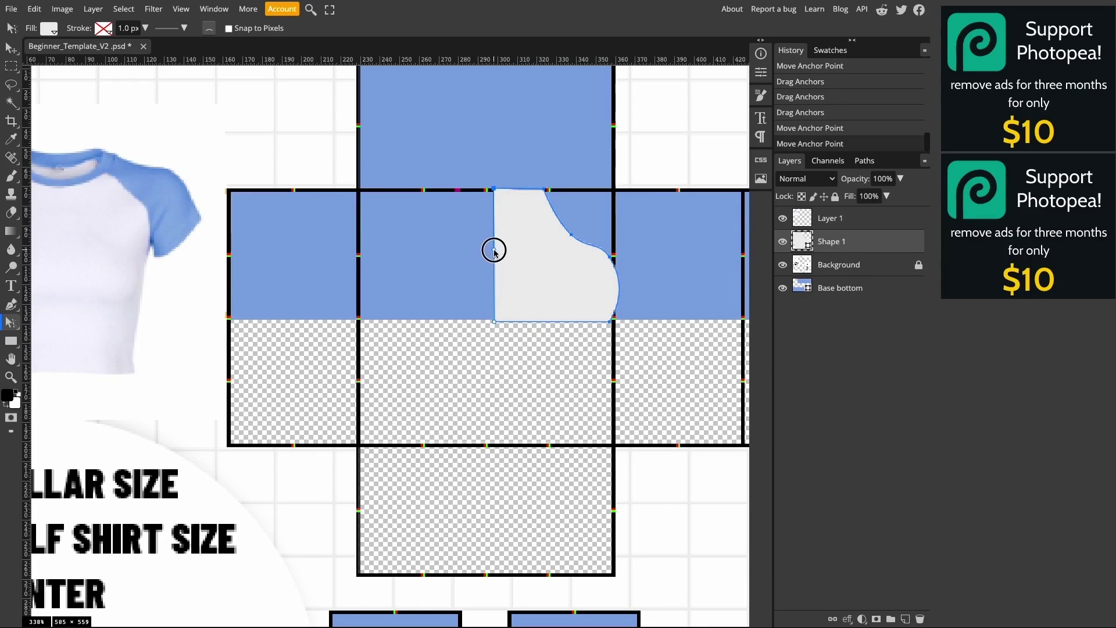
pyautogui.click(494, 251)
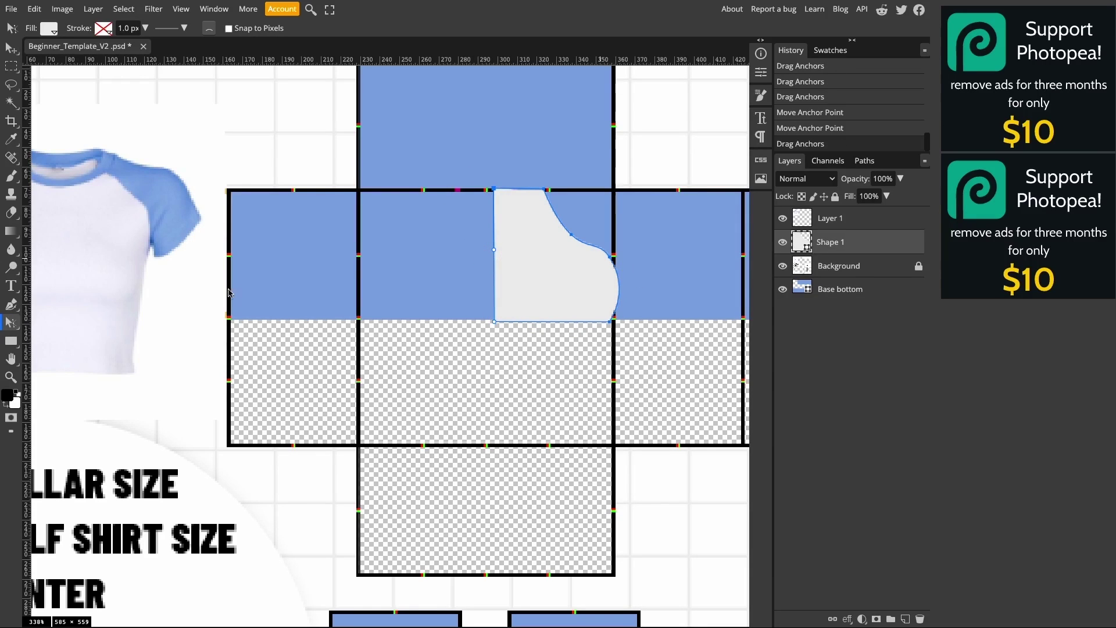
pyautogui.click(19, 309)
pyautogui.click(610, 260)
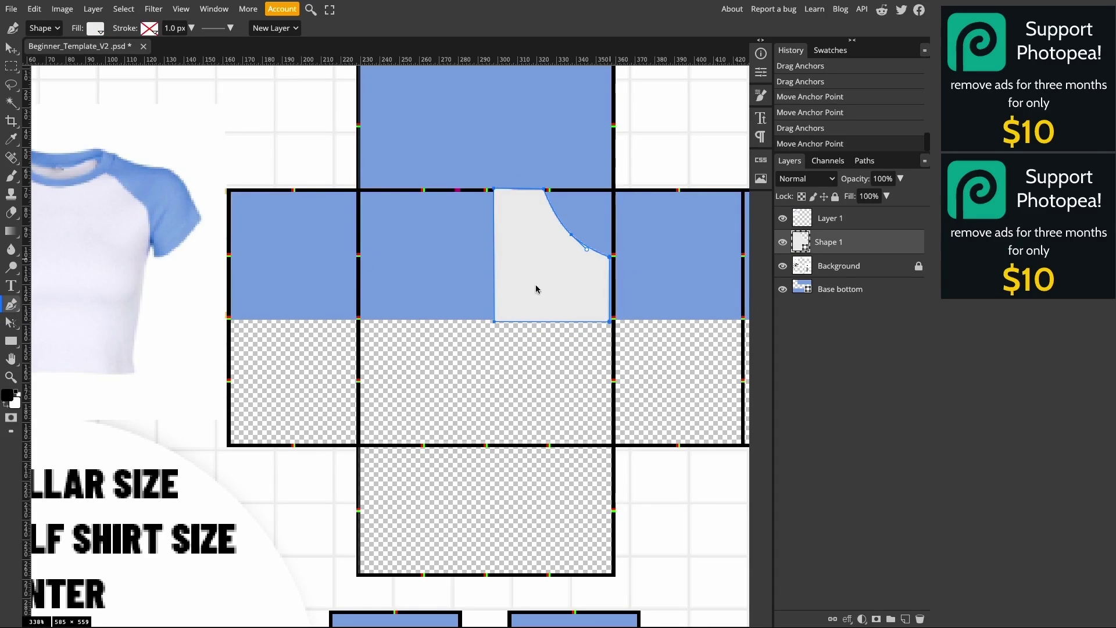
# Duplicate the light grey shape and move the copy onto the left half of the front torso.
pyautogui.click(11, 47)
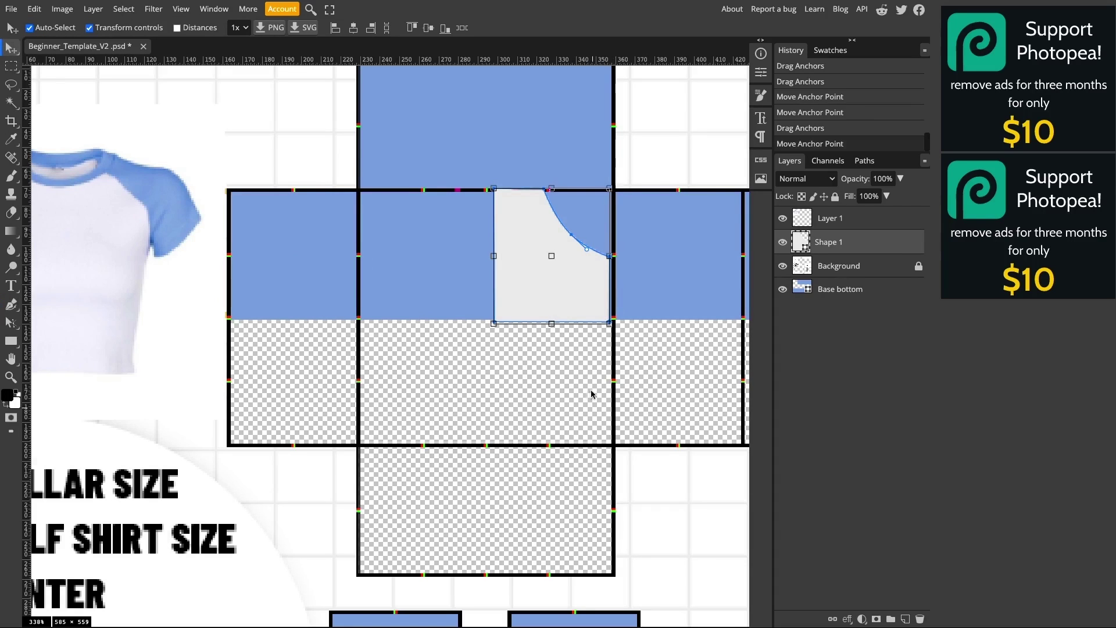
pyautogui.hotkey('ctrl', 'c')
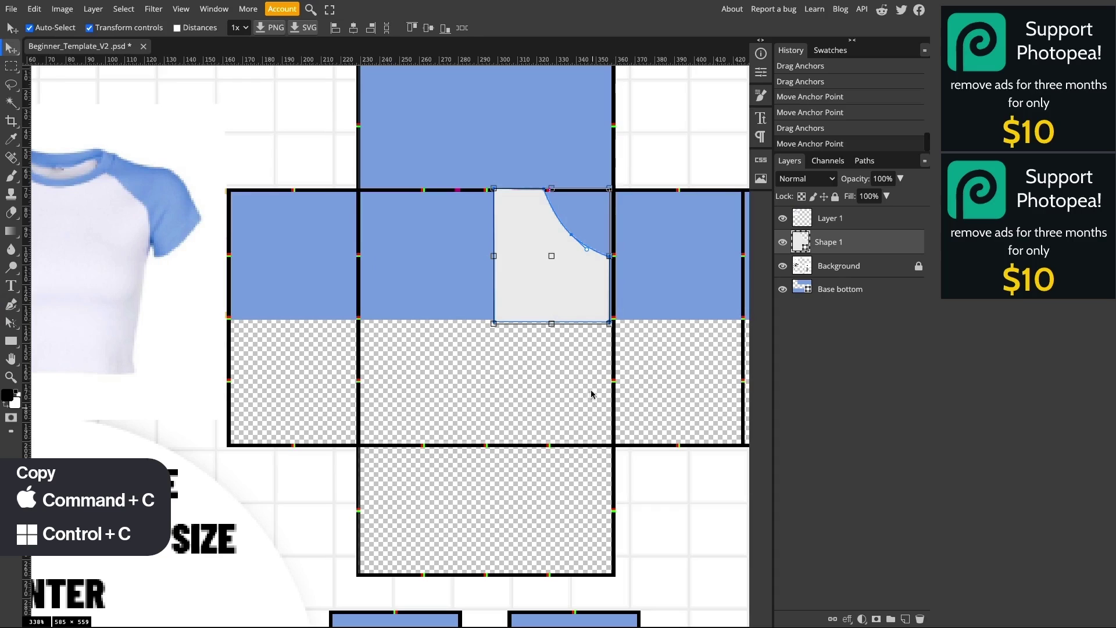
pyautogui.hotkey('ctrl', 'v')
pyautogui.moveTo(558, 289); pyautogui.dragTo(425, 309)
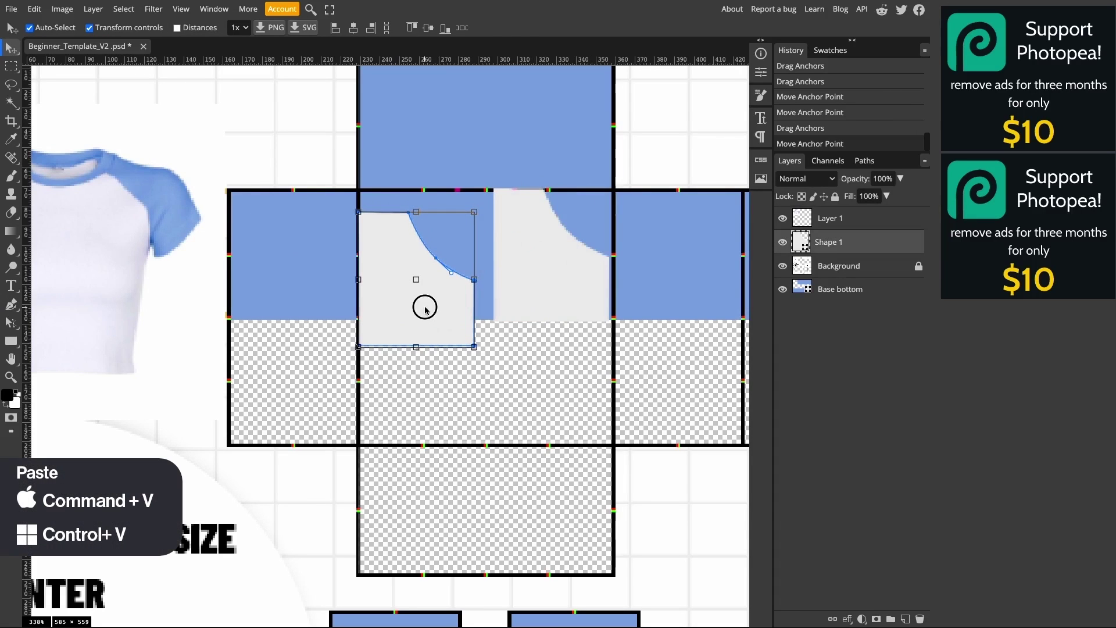
# Flip the copy horizontally and align it with the front torso's left and top edges.
pyautogui.click(35, 9)
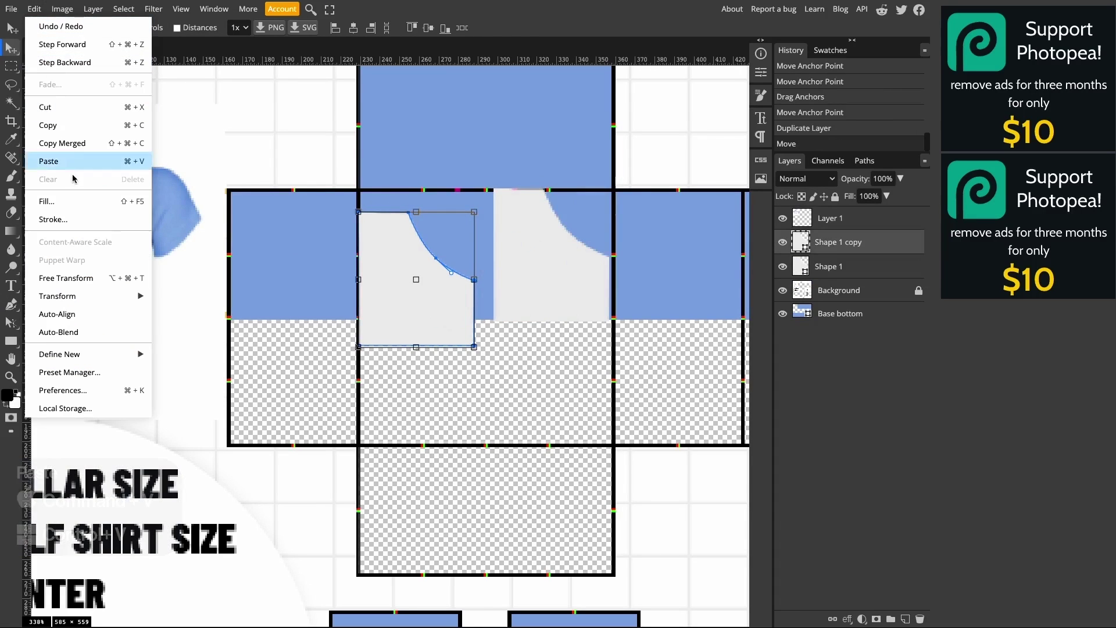
pyautogui.moveTo(85, 297)
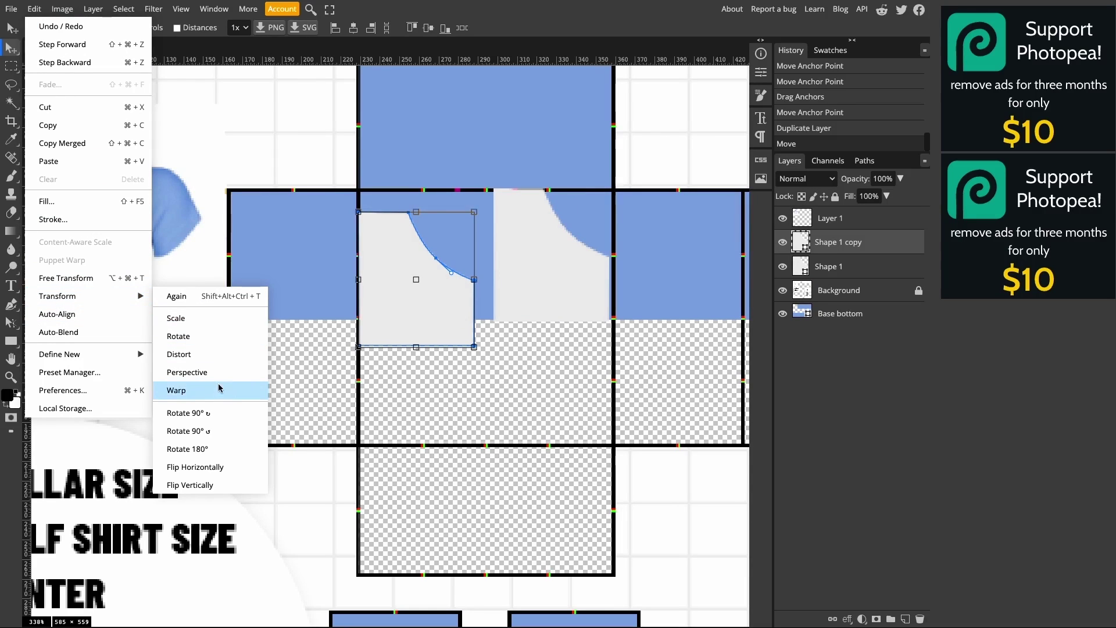
pyautogui.click(194, 467)
pyautogui.click(445, 294)
pyautogui.moveTo(444, 295); pyautogui.dragTo(429, 285)
pyautogui.scroll(4, 505, 270)
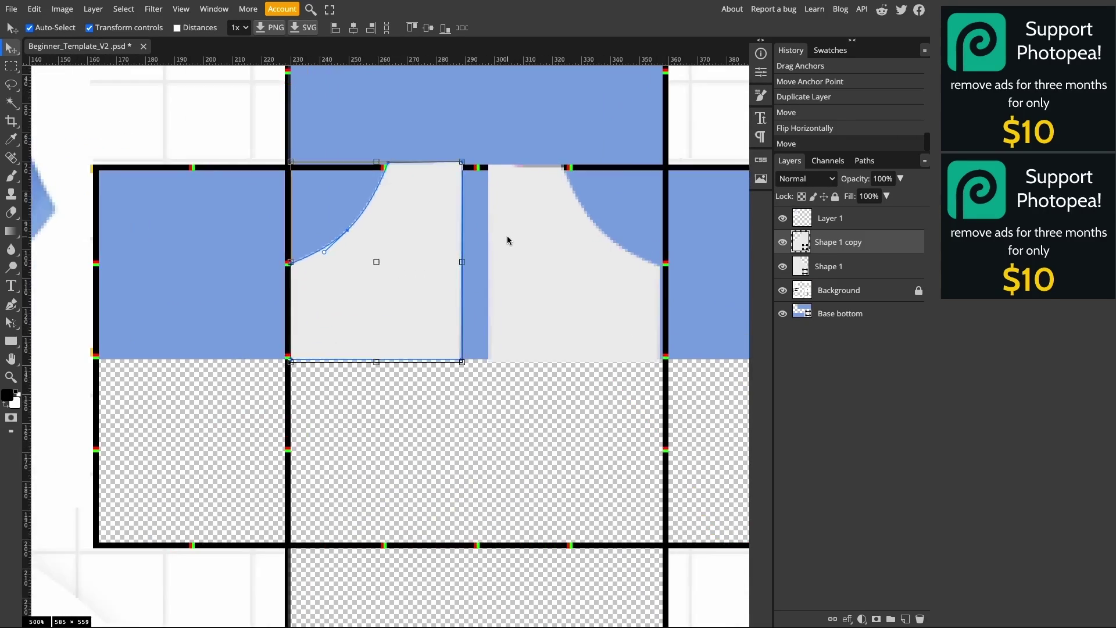
# Move the flipped copy's two inner corner anchors toward the right half to close the gap between the shapes.
pyautogui.press('a')
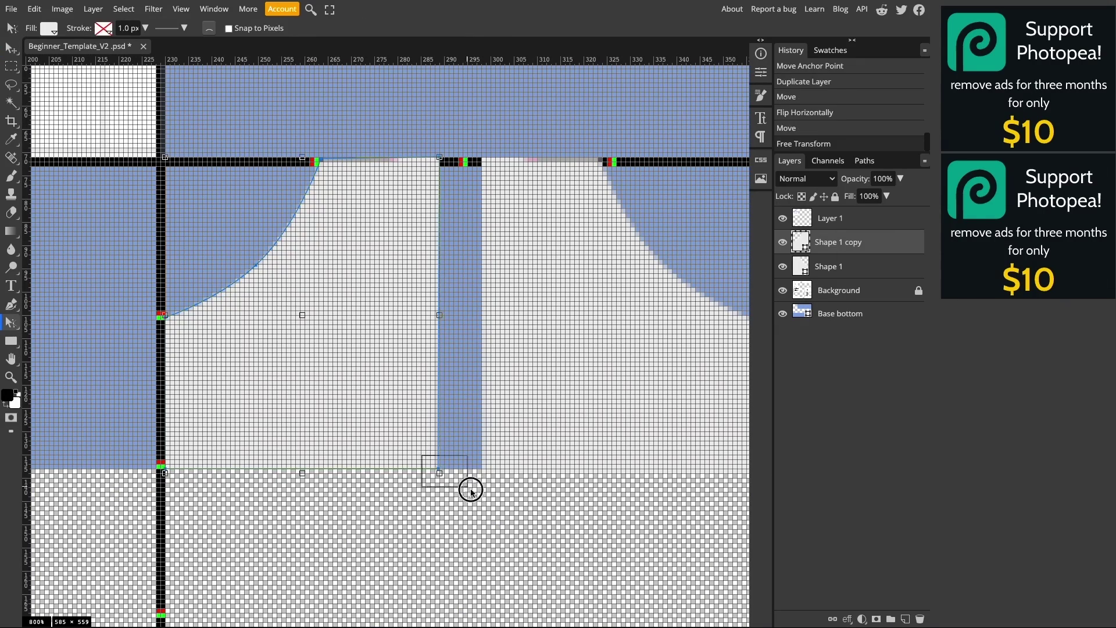
pyautogui.moveTo(439, 472); pyautogui.dragTo(473, 468)
pyautogui.moveTo(439, 154); pyautogui.dragTo(478, 155)
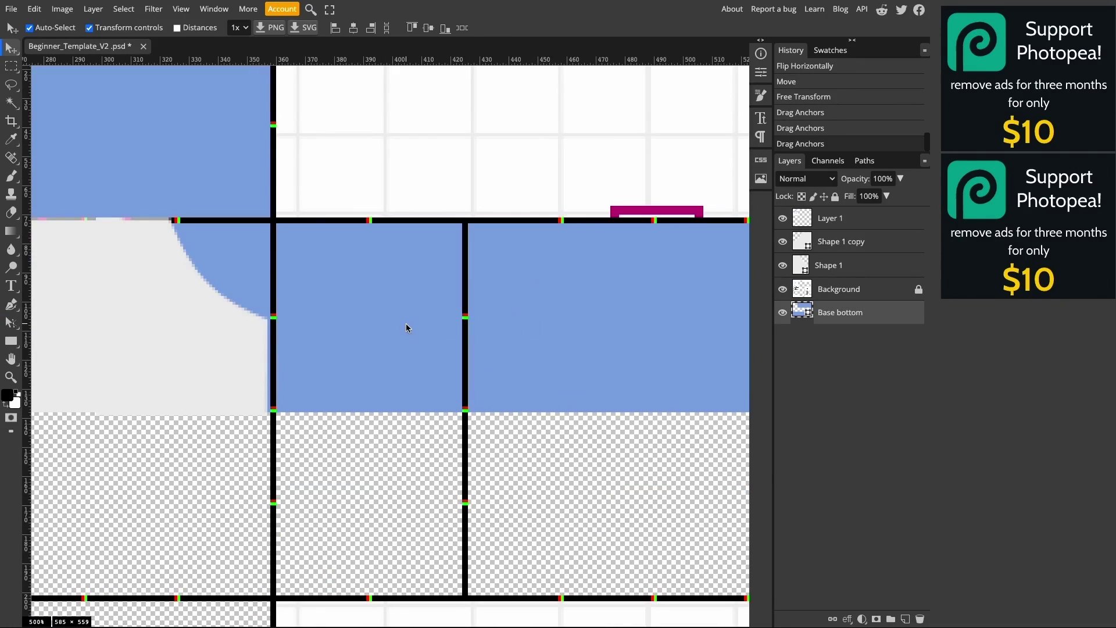
# Draw a closed light grey Curvature Pen shape with a curved sleeve seam on the left half of the back torso.
pyautogui.press('p')
pyautogui.click(465, 317)
pyautogui.moveTo(555, 281); pyautogui.dragTo(574, 258)
pyautogui.click(584, 223)
pyautogui.moveTo(654, 223); pyautogui.dragTo(675, 237)
pyautogui.moveTo(650, 415); pyautogui.dragTo(604, 460)
pyautogui.moveTo(467, 412); pyautogui.dragTo(448, 385)
pyautogui.moveTo(465, 318); pyautogui.dragTo(484, 294)
pyautogui.click(95, 28)
# Sharpen the back shape's corners and align its lower anchors with the back torso's half-shirt and centre lines.
pyautogui.keyDown('alt'); pyautogui.click(654, 223); pyautogui.keyUp('alt')
pyautogui.keyDown('alt'); pyautogui.click(651, 415); pyautogui.keyUp('alt')
pyautogui.keyDown('alt'); pyautogui.click(465, 318); pyautogui.keyUp('alt')
pyautogui.moveTo(448, 384); pyautogui.dragTo(467, 412)
pyautogui.click(11, 323)
pyautogui.moveTo(507, 467); pyautogui.dragTo(546, 413)
pyautogui.moveTo(546, 413); pyautogui.dragTo(400, 416)
pyautogui.moveTo(505, 418); pyautogui.dragTo(508, 415)
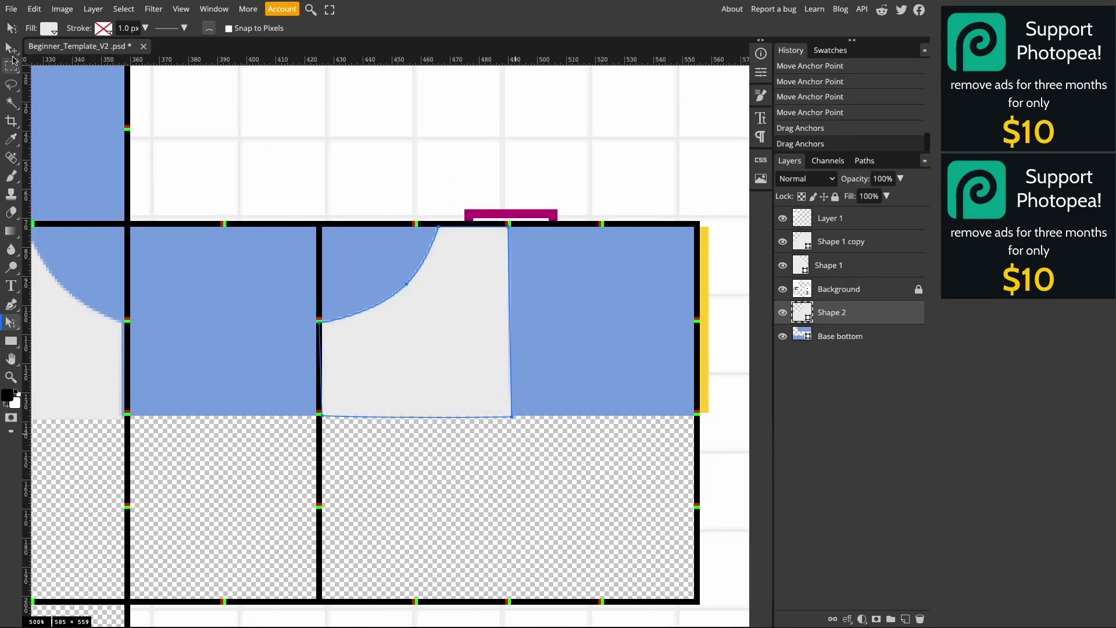
# Duplicate the back torso shape toward the right half and place the front shape layers beneath Background.
pyautogui.press('v')
pyautogui.moveTo(418, 372); pyautogui.dragTo(523, 390)
pyautogui.moveTo(831, 265); pyautogui.dragTo(834, 301)
# Flip the back torso copy horizontally and align it with the right half of the back torso.
pyautogui.click(33, 8)
pyautogui.moveTo(87, 295)
pyautogui.moveTo(523, 349); pyautogui.dragTo(590, 342)
pyautogui.click(232, 466)
pyautogui.click(542, 420)
# Stretch the right front torso shape outward so its side edge meets the panel border.
pyautogui.scroll(-2, 543, 420)
pyautogui.moveTo(287, 365); pyautogui.dragTo(558, 349)
pyautogui.moveTo(460, 372); pyautogui.dragTo(531, 358)
pyautogui.moveTo(406, 363); pyautogui.dragTo(611, 371)
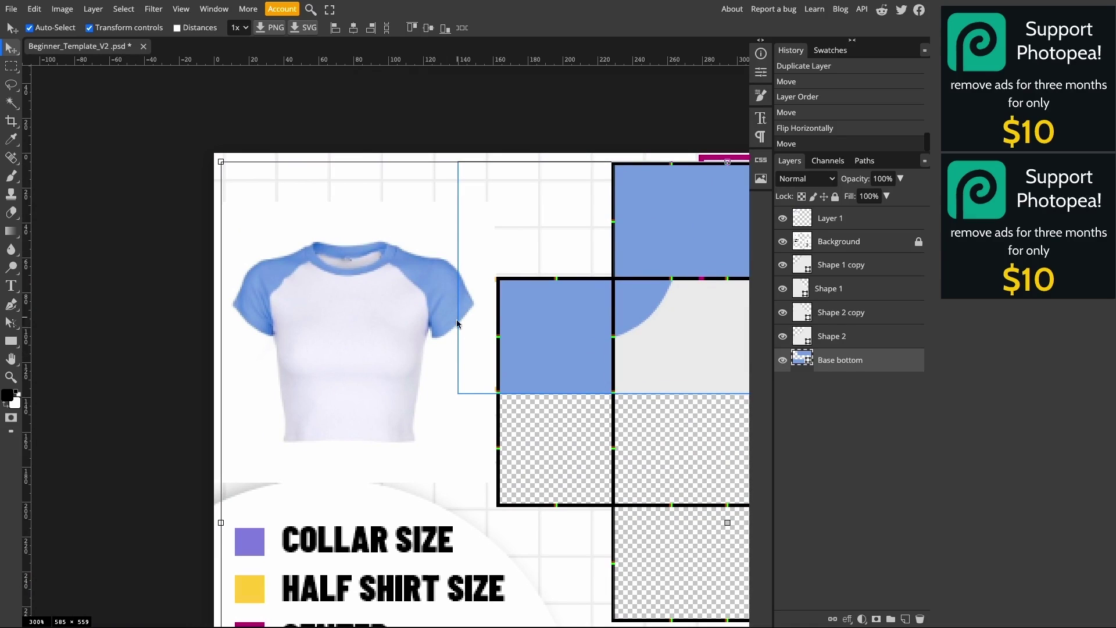
pyautogui.moveTo(645, 347); pyautogui.dragTo(301, 279)
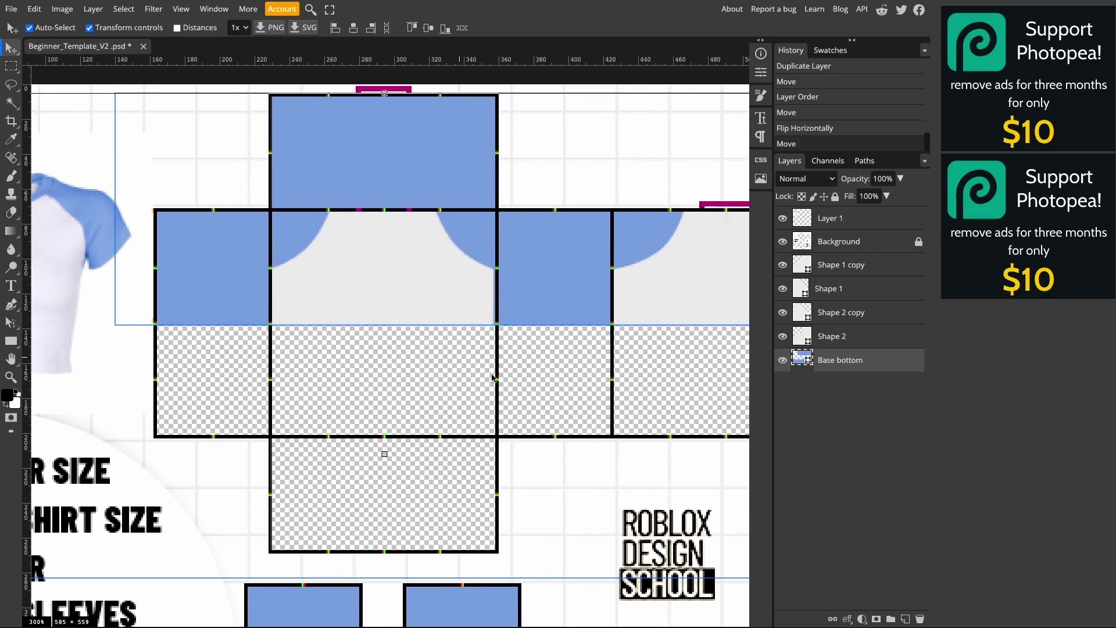
pyautogui.scroll(2, 548, 272)
pyautogui.click(427, 294)
pyautogui.moveTo(458, 269); pyautogui.dragTo(465, 270)
pyautogui.click(543, 365)
# Draw a closed four-point Curvature Pen shape over the lower half of the blue side panel between front and back, filled light grey.
pyautogui.press('p')
pyautogui.click(463, 272)
pyautogui.click(657, 272)
pyautogui.click(657, 366)
pyautogui.click(462, 366)
pyautogui.click(463, 272)
pyautogui.click(95, 29)
pyautogui.click(101, 93)
# Sharpen the side panel shape's four corners, bend its upper edge downward into a curve and flatten its lower edge.
pyautogui.keyDown('alt'); pyautogui.click(463, 272); pyautogui.keyUp('alt')
pyautogui.keyDown('alt'); pyautogui.click(657, 273); pyautogui.keyUp('alt')
pyautogui.keyDown('alt'); pyautogui.click(657, 366); pyautogui.keyUp('alt')
pyautogui.keyDown('alt'); pyautogui.click(463, 366); pyautogui.keyUp('alt')
pyautogui.moveTo(559, 274); pyautogui.dragTo(560, 294)
pyautogui.press('a')
pyautogui.moveTo(552, 391); pyautogui.dragTo(549, 366)
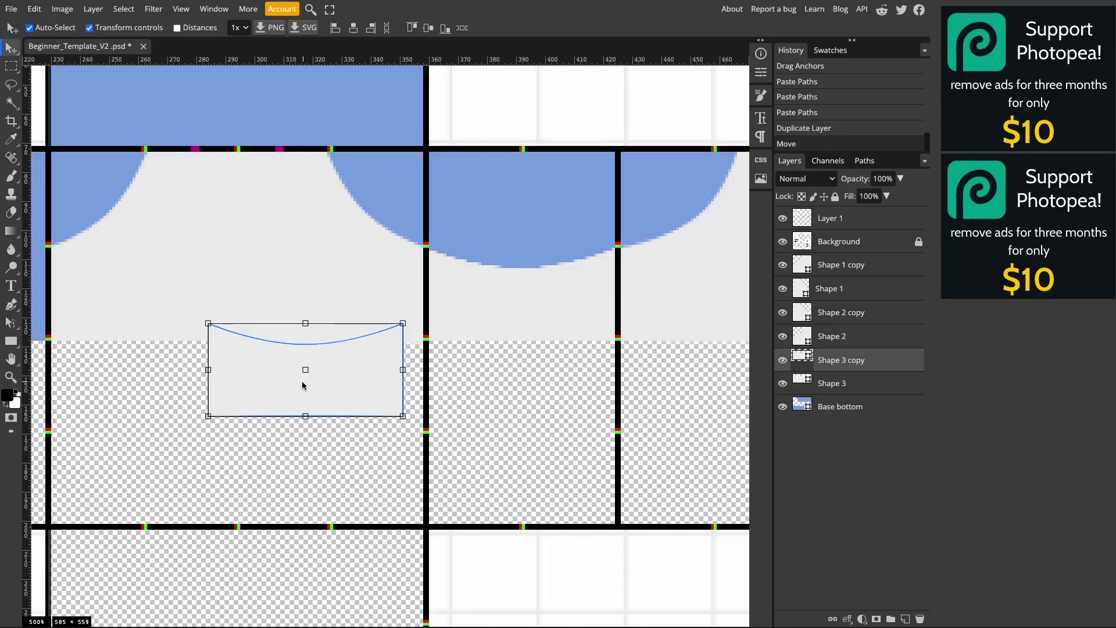
# Move the copied grey side panel shape onto the lower half of the blue side panel on the front torso's other side.
pyautogui.moveTo(318, 381); pyautogui.dragTo(414, 331)
pyautogui.scroll(-2, 459, 359)
pyautogui.scroll(2, 461, 351)
pyautogui.scroll(-3, 581, 411)
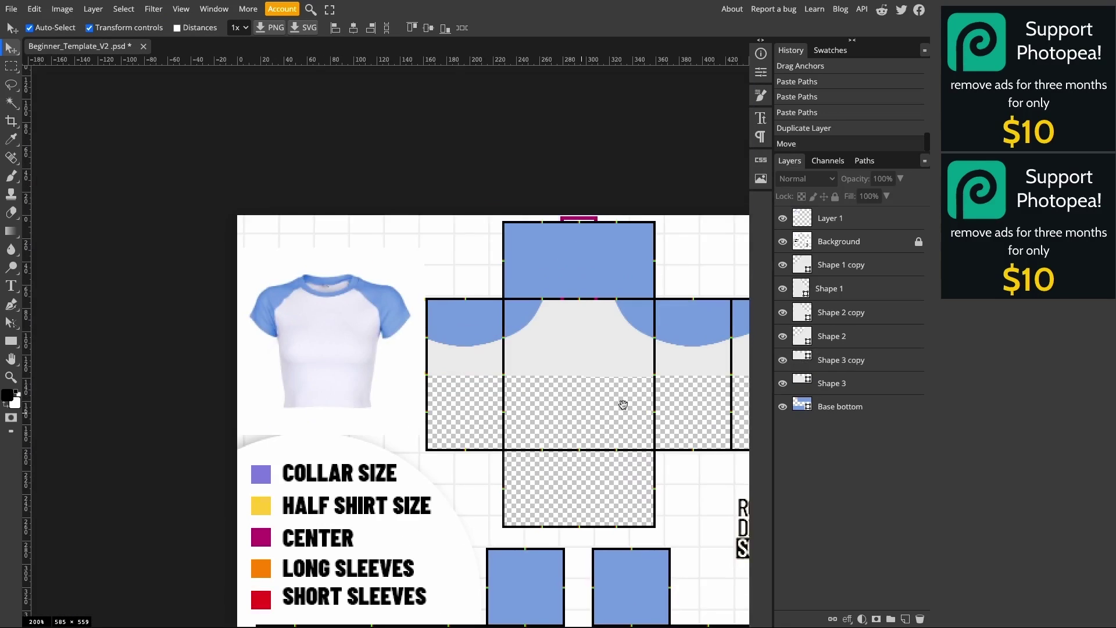
pyautogui.scroll(-2, 486, 348)
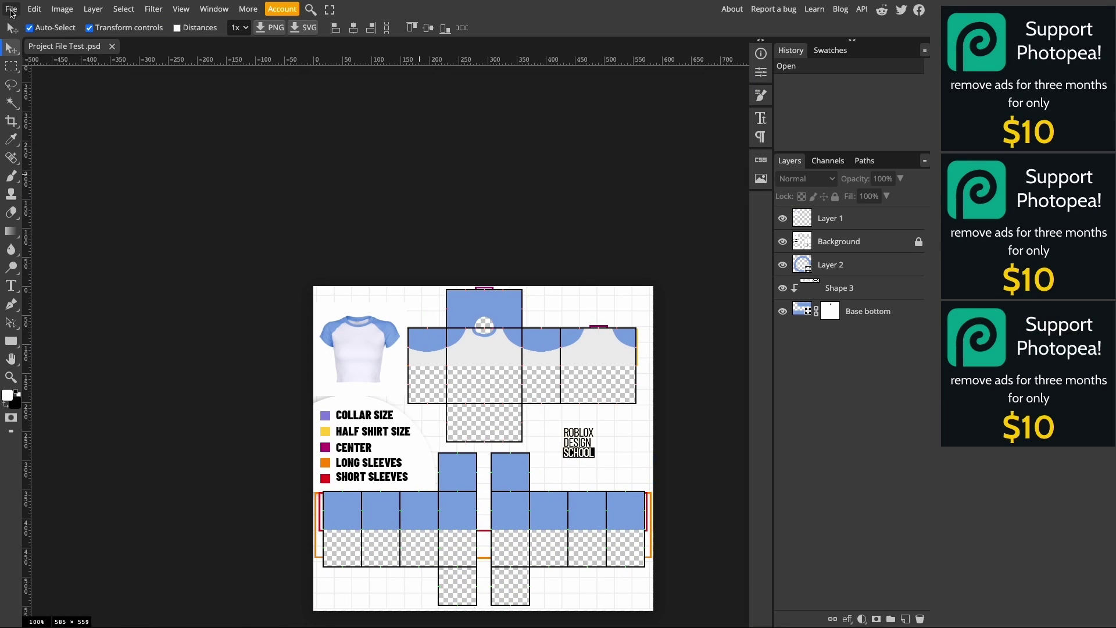
pyautogui.click(11, 10)
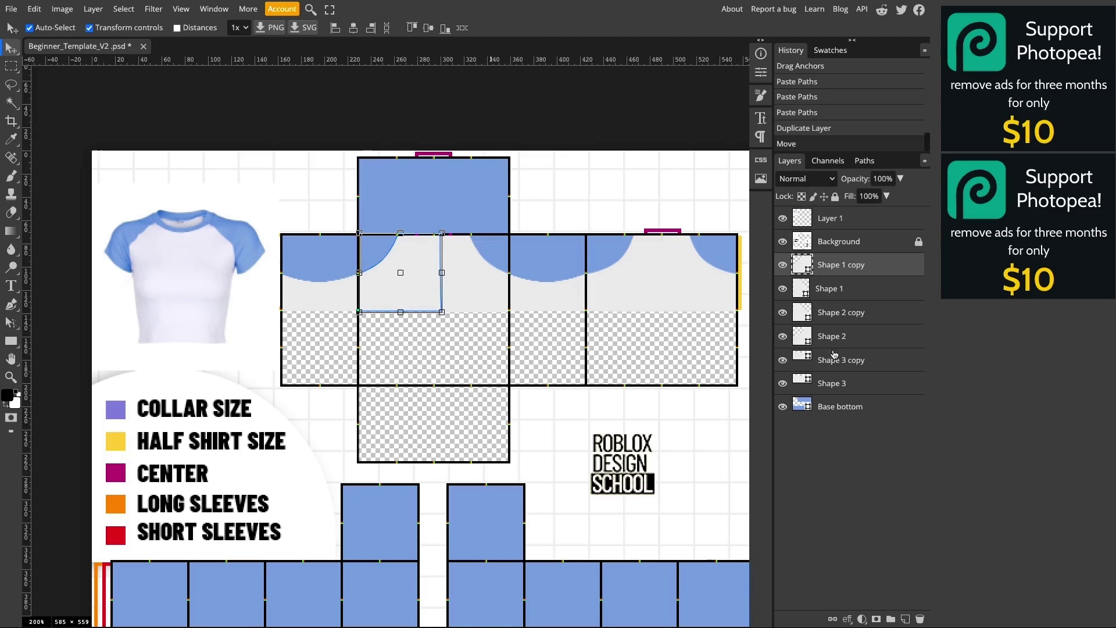
# Merge all the grey torso and side panel shape layers, from Shape 1 copy through Shape 3, into one layer.
pyautogui.keyDown('shift'); pyautogui.click(834, 383); pyautogui.keyUp('shift')
pyautogui.rightClick(821, 379)
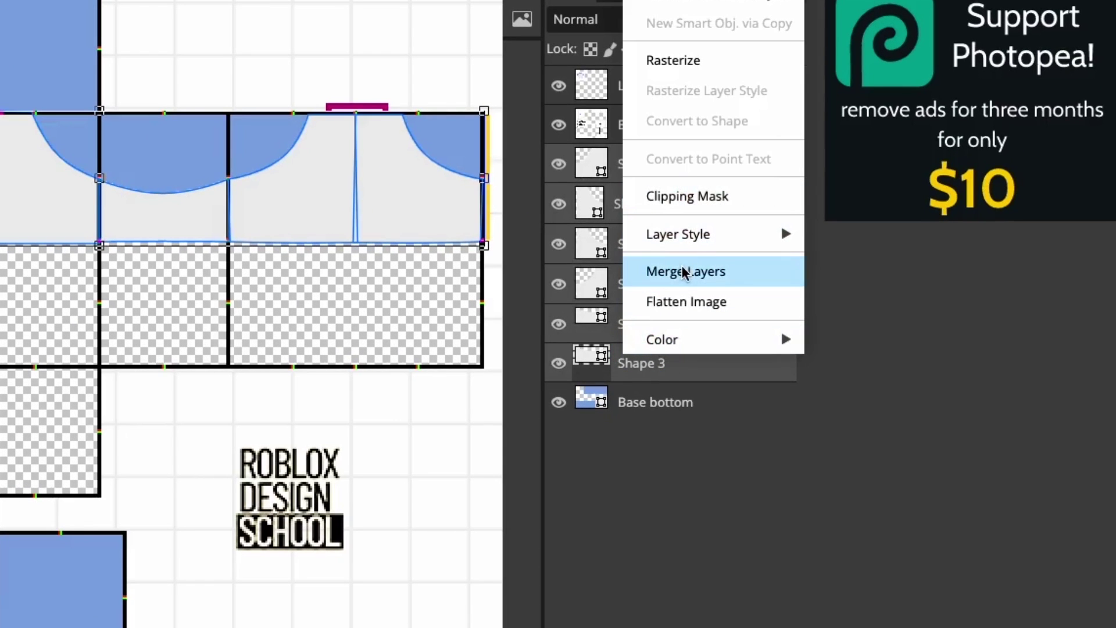
pyautogui.click(684, 272)
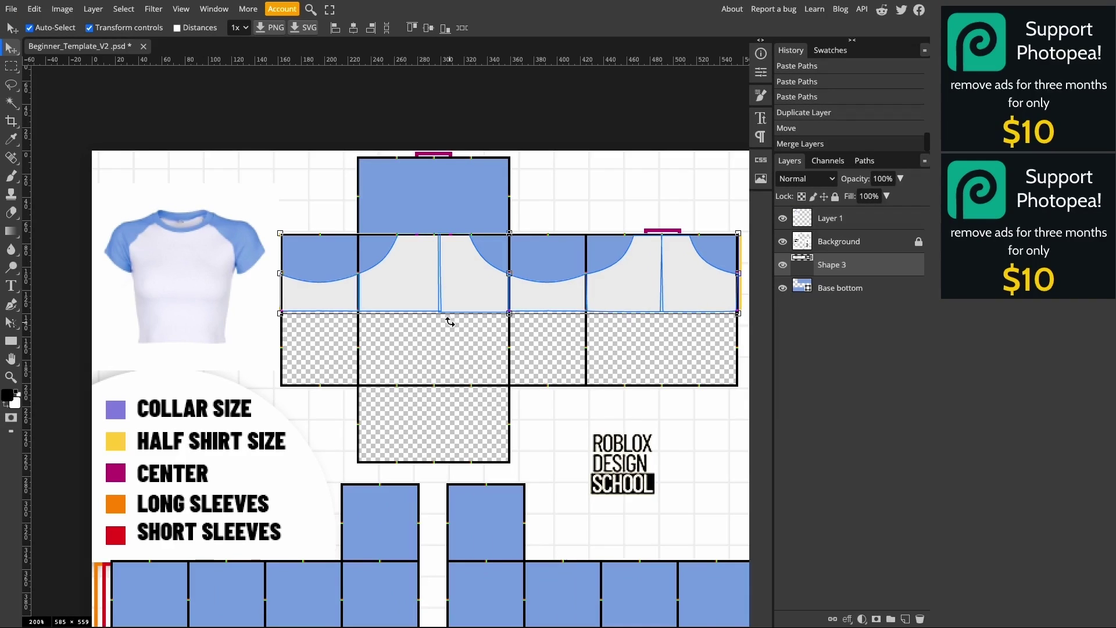
# Try moving the merged grey torso shape as one piece and undo the move.
pyautogui.scroll(2, 449, 322)
pyautogui.moveTo(461, 275); pyautogui.dragTo(468, 281)
pyautogui.hotkey('ctrl', 'z')
pyautogui.moveTo(538, 333); pyautogui.dragTo(515, 361)
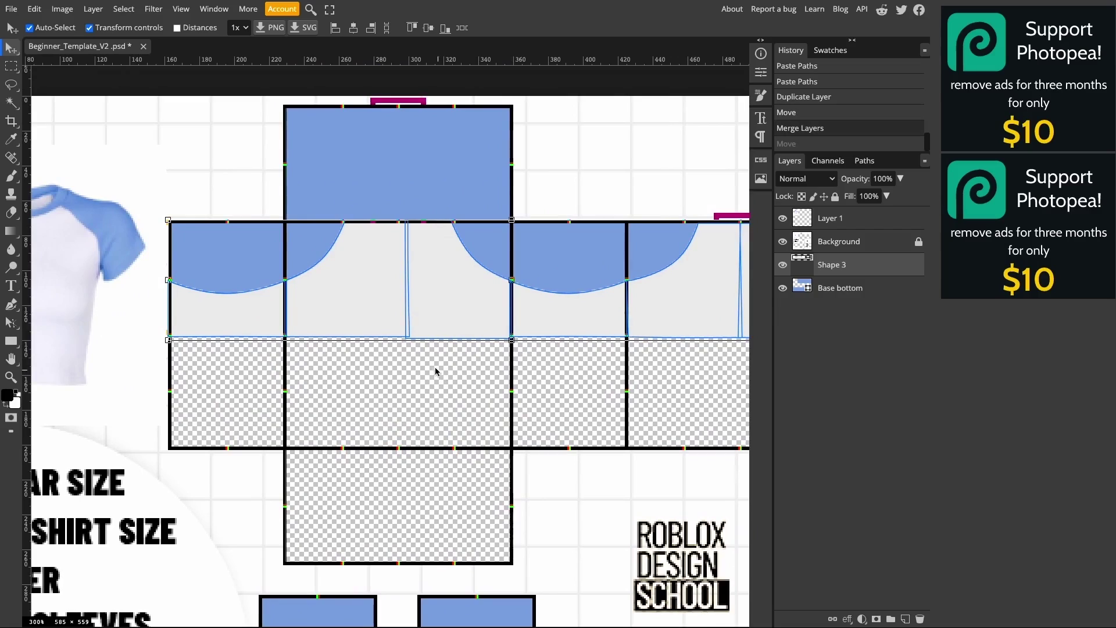
# Nudge the merged shape's lower anchor point at the front torso's centre seam slightly upward with Path Select, and deselect the shape.
pyautogui.click(18, 332)
pyautogui.scroll(6, 424, 331)
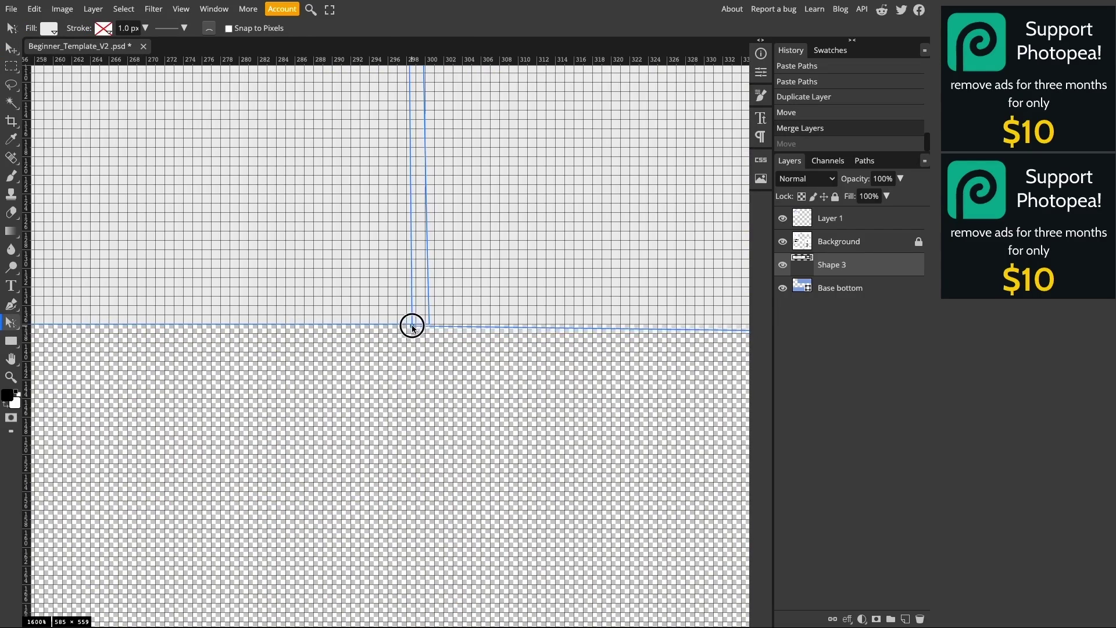
pyautogui.moveTo(412, 328); pyautogui.dragTo(413, 326)
pyautogui.scroll(-6, 434, 347)
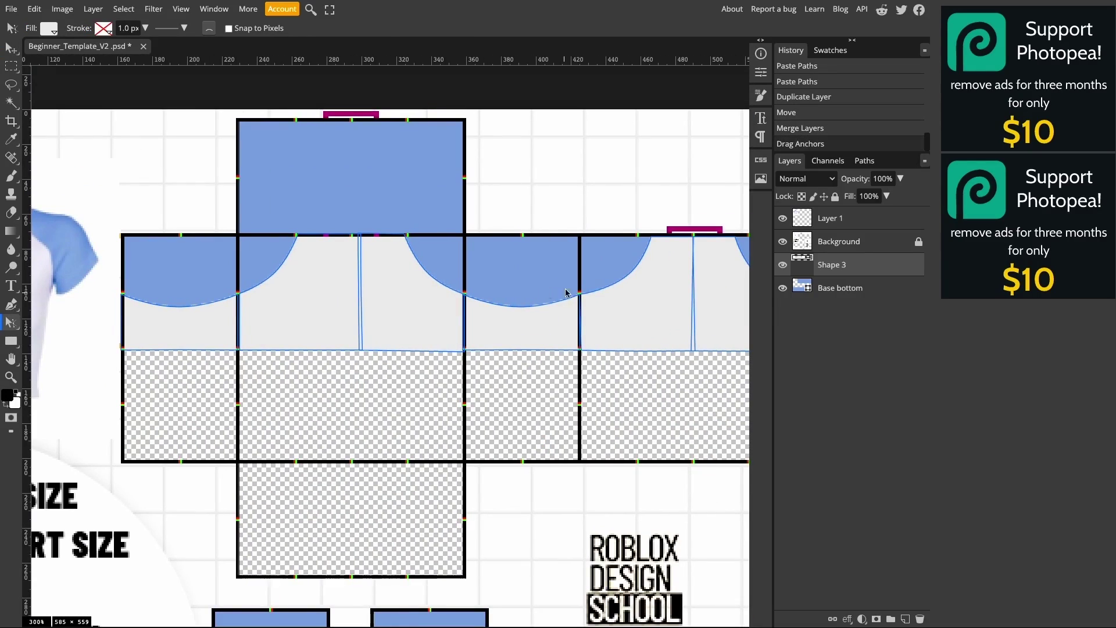
pyautogui.click(11, 48)
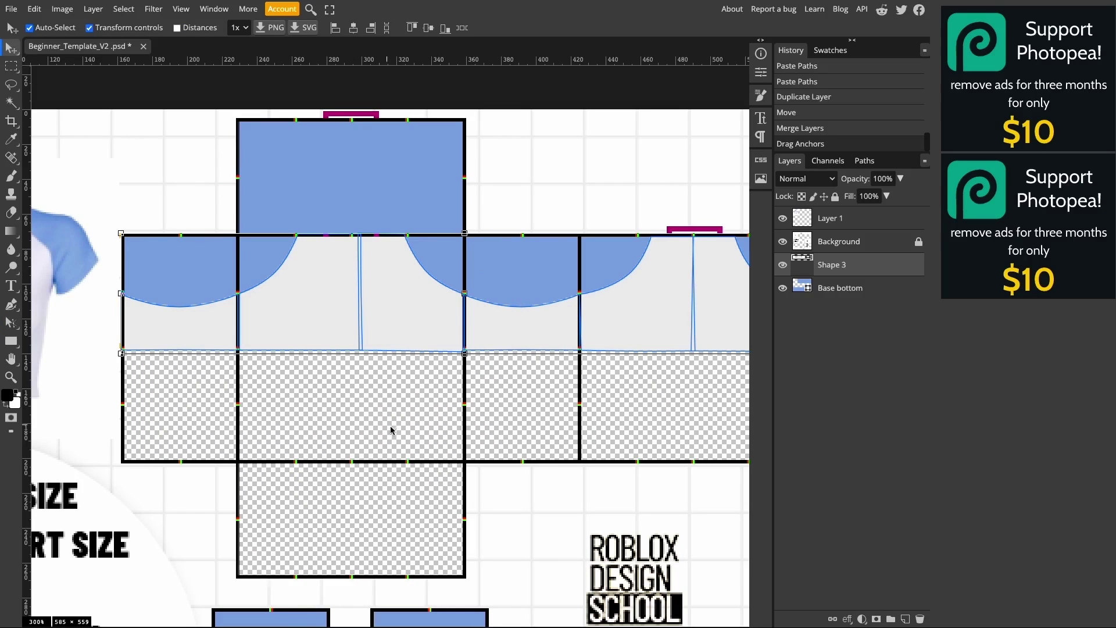
pyautogui.click(558, 396)
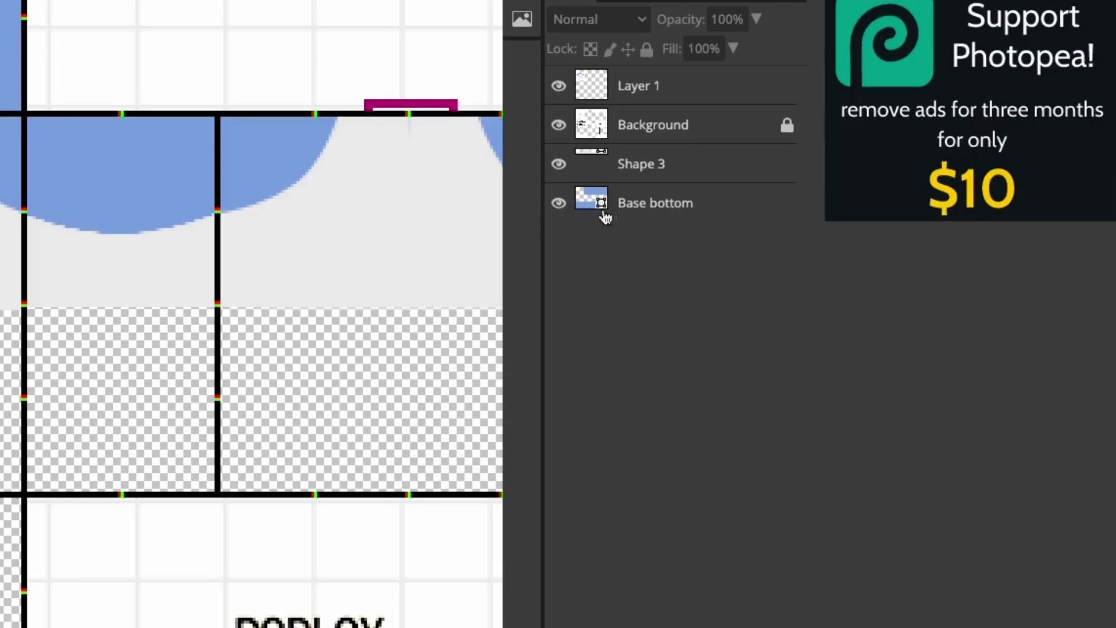
# Apply a clipping mask to the merged Shape 3 layer so it is clipped to the Base bottom layer.
pyautogui.click(668, 168)
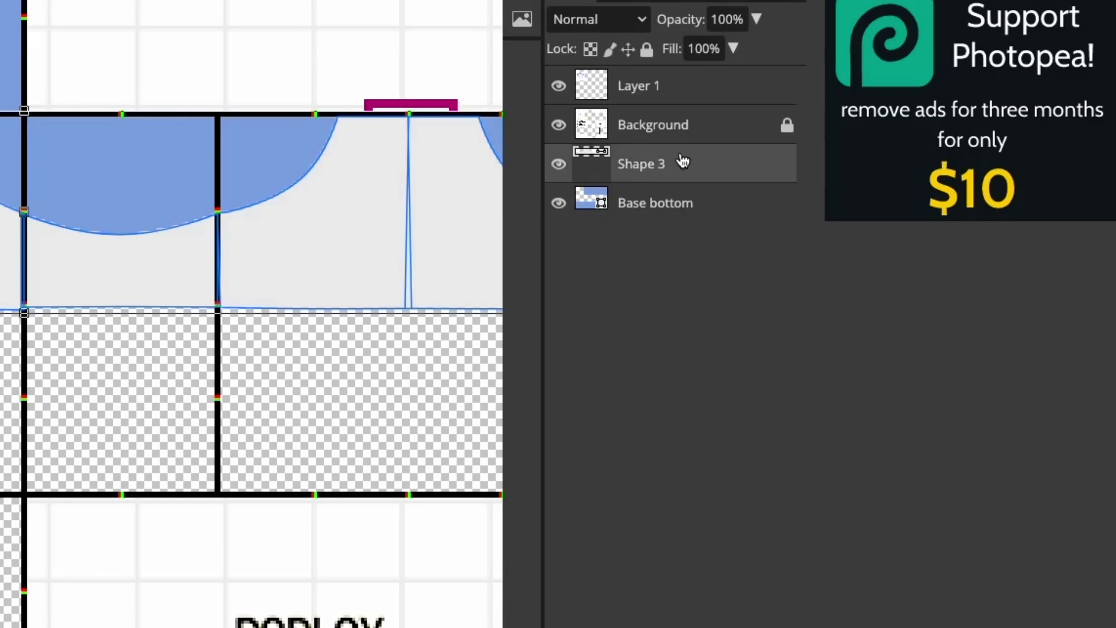
pyautogui.rightClick(623, 160)
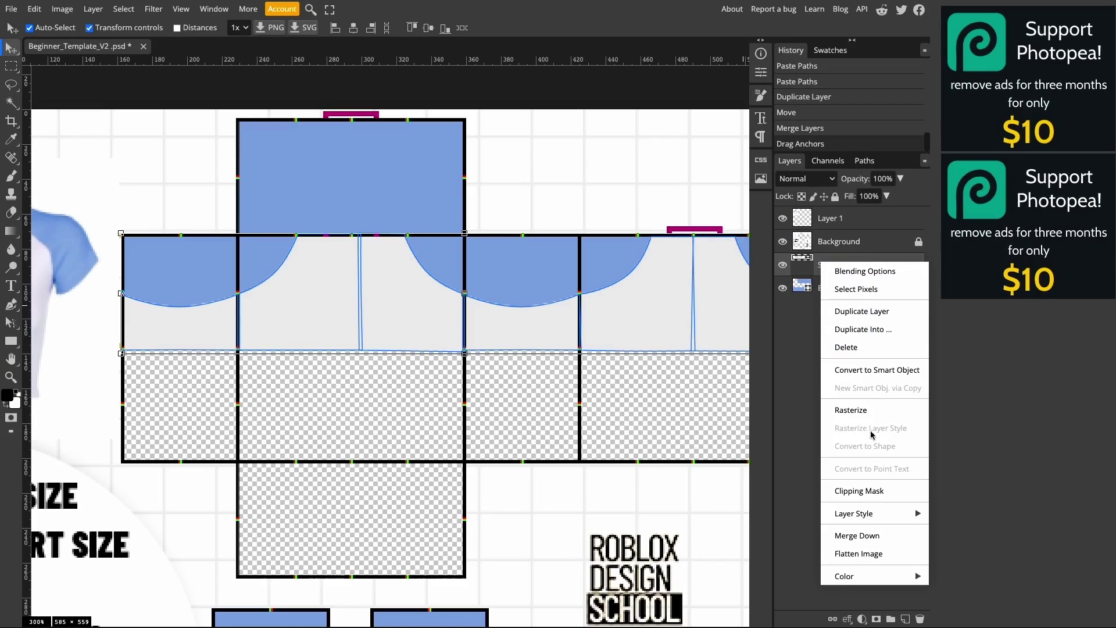
pyautogui.click(866, 491)
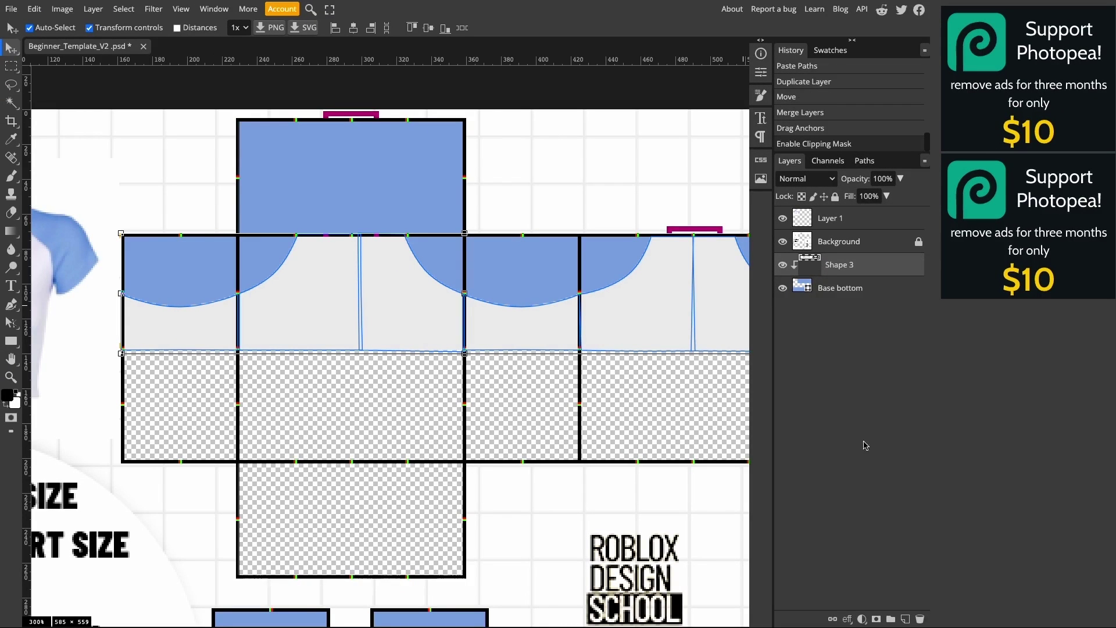
# Try moving the Base bottom layer beneath the clipped grey shape and undo the move.
pyautogui.click(824, 292)
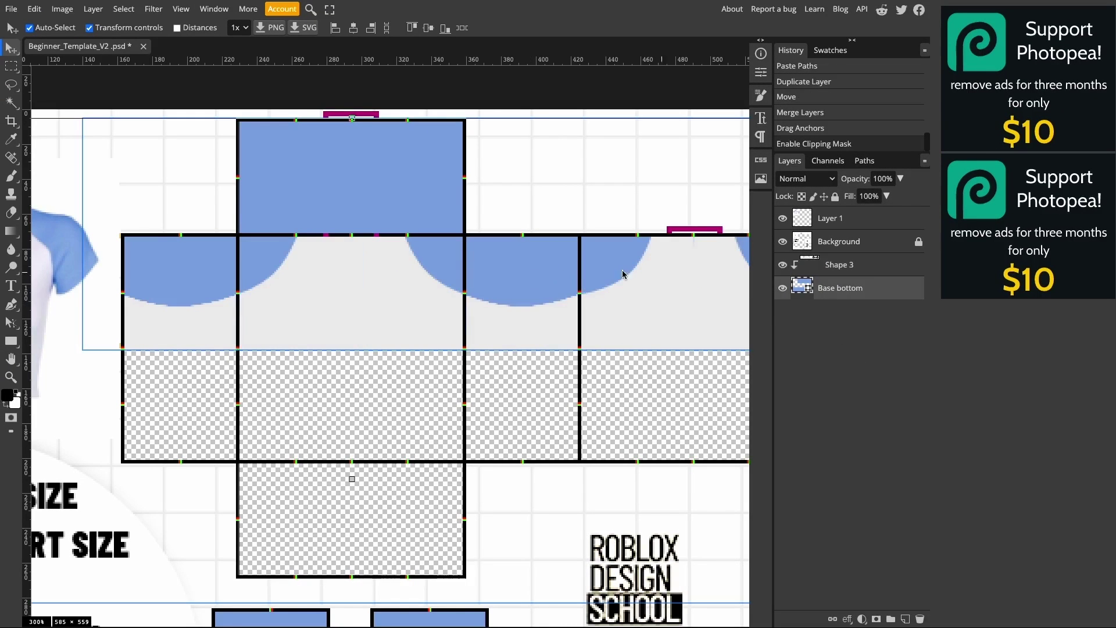
pyautogui.moveTo(505, 277); pyautogui.dragTo(528, 306)
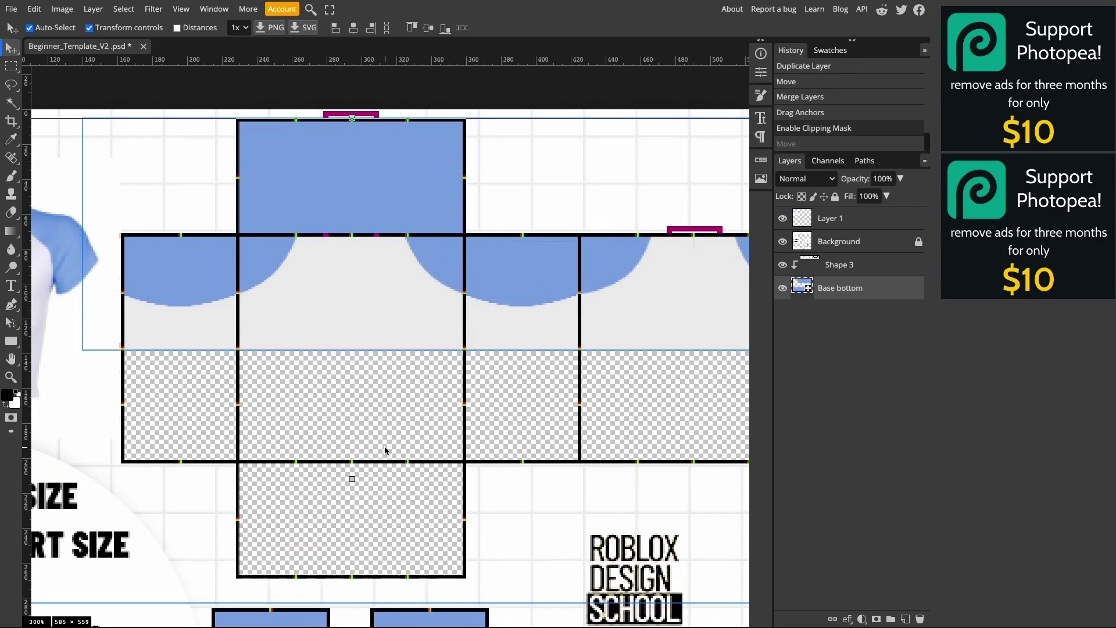